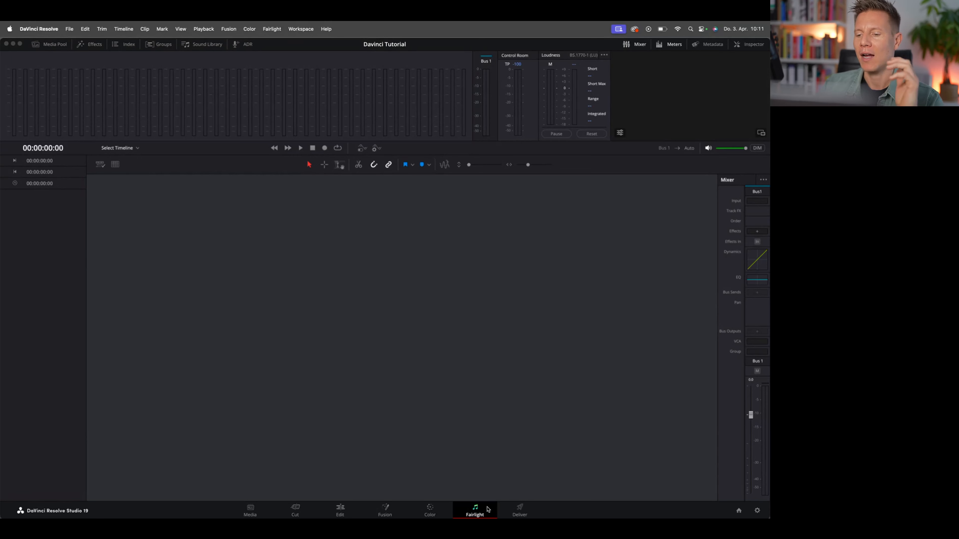
# Visit the Deliver page, return to the Edit page and show the media pool
pyautogui.click(521, 508)
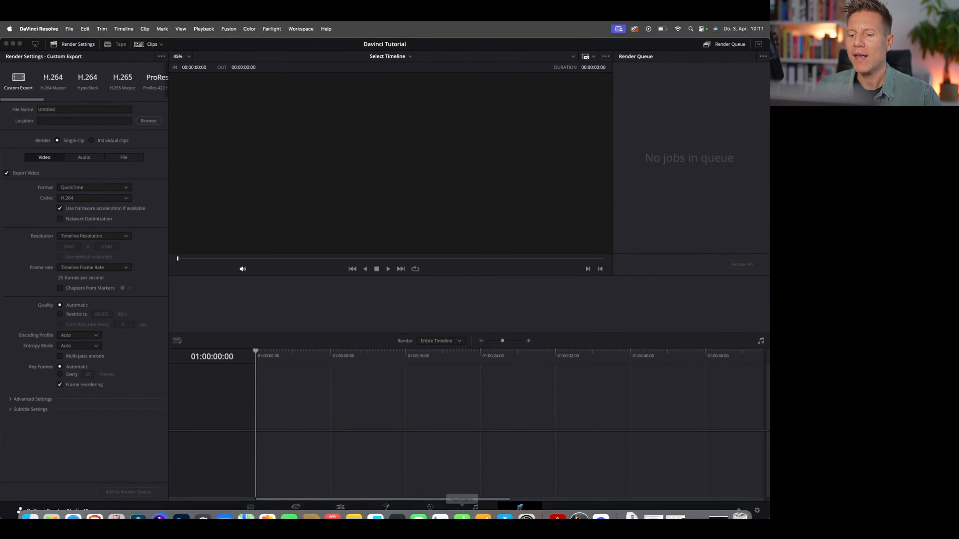
pyautogui.click(340, 508)
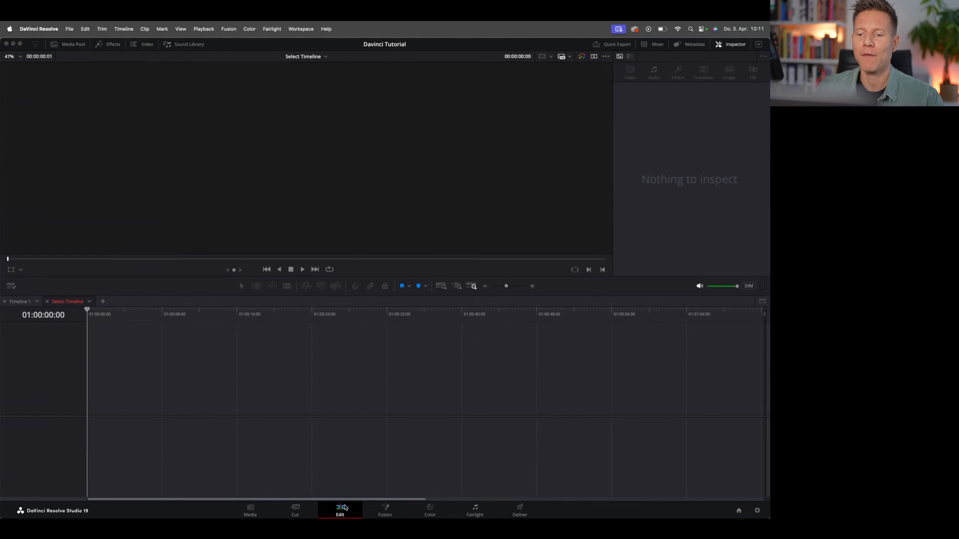
pyautogui.click(69, 45)
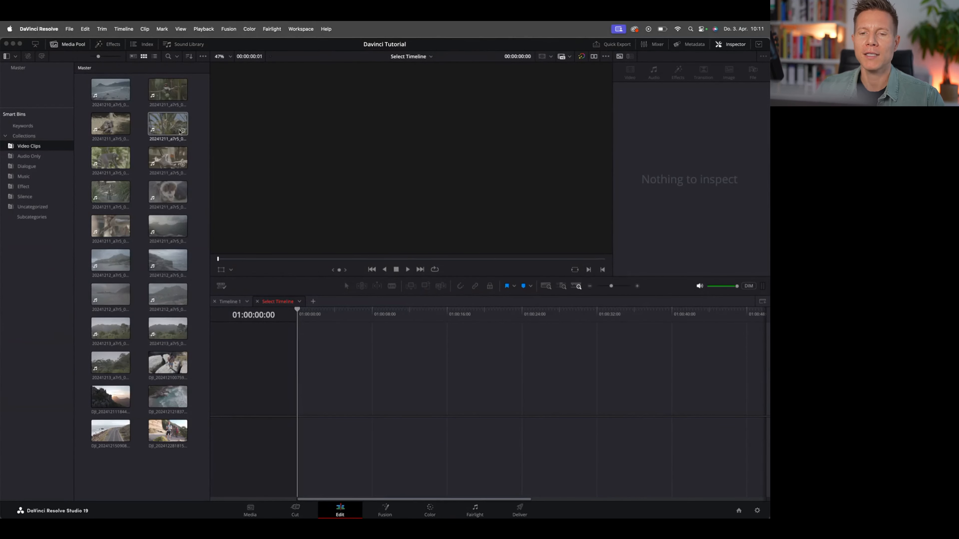
# View the available import options for bringing media into the project, and close them
pyautogui.click(69, 28)
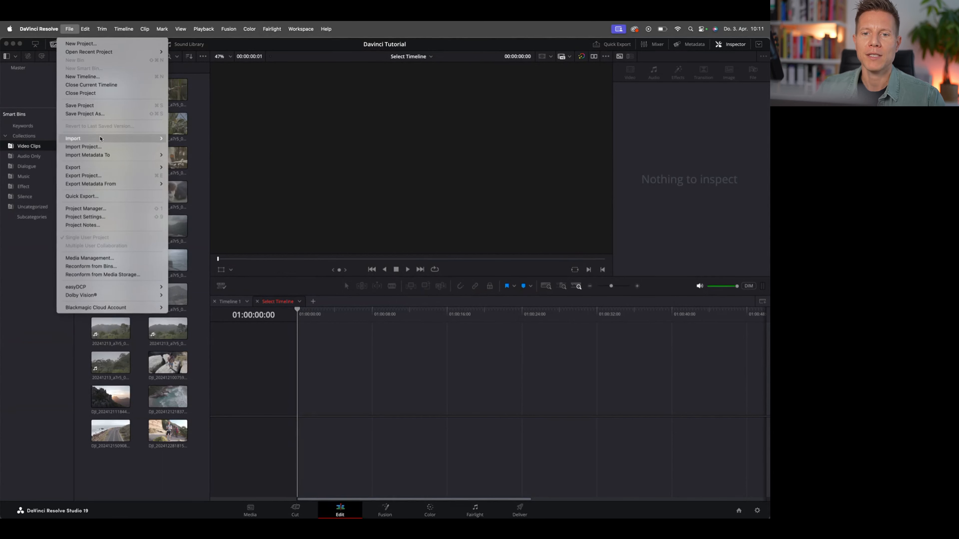
pyautogui.moveTo(77, 138)
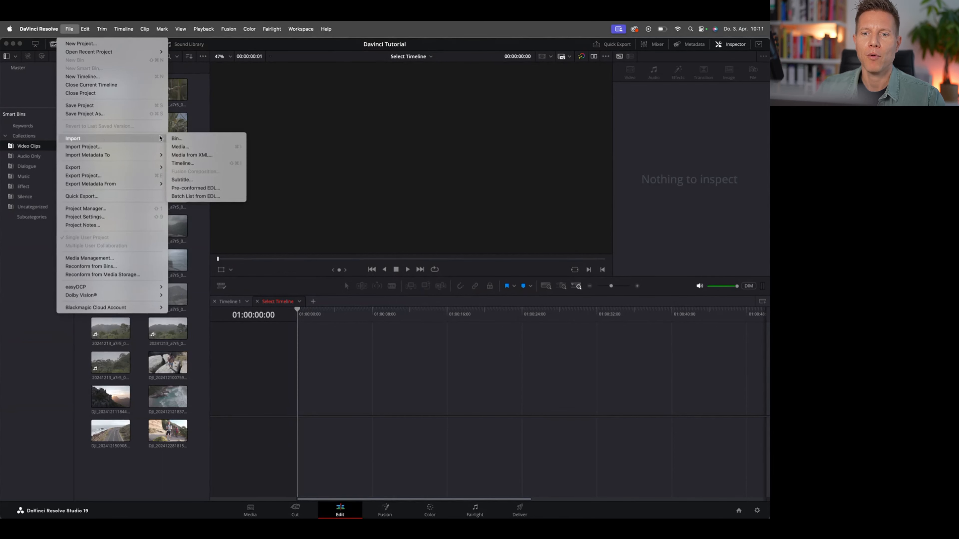
pyautogui.click(204, 86)
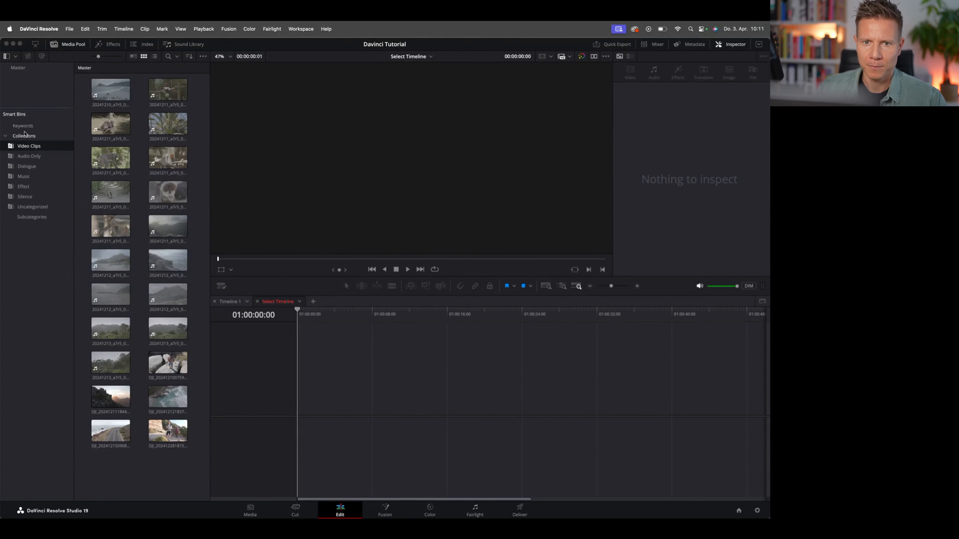
pyautogui.click(18, 75)
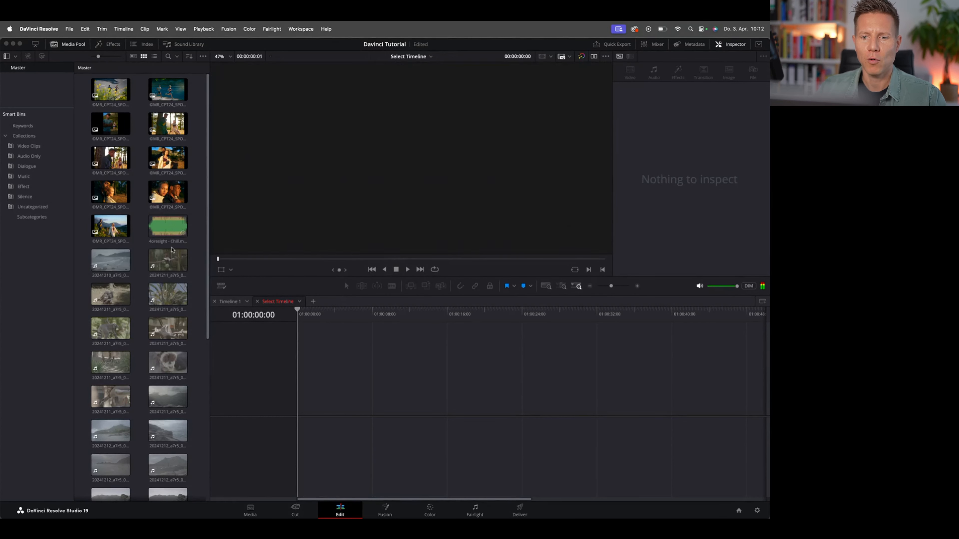
pyautogui.scroll(-6, 168, 363)
pyautogui.click(111, 342)
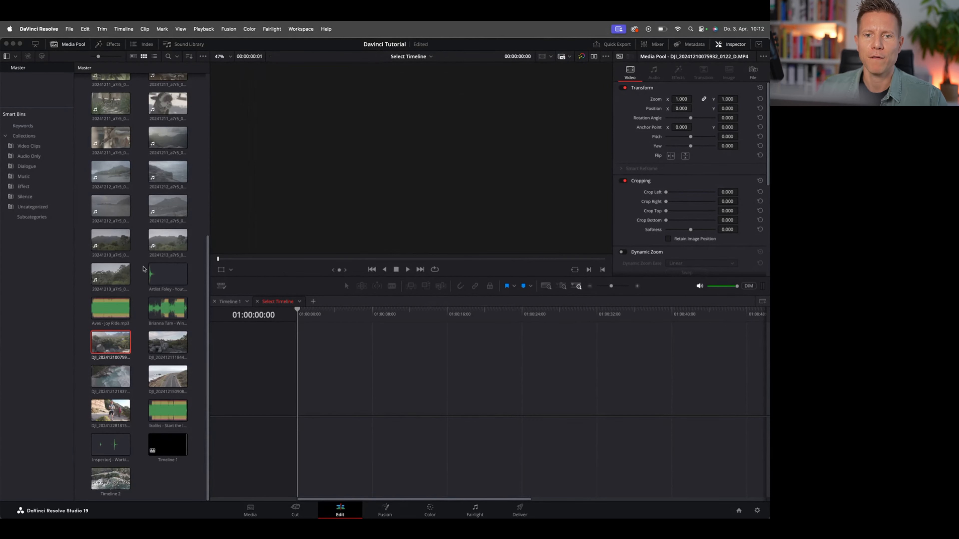
# Compare the Video Clips and Audio Only smart bins, ending on Video Clips
pyautogui.moveTo(26, 108)
pyautogui.mouseDown()
pyautogui.moveTo(45, 388)
pyautogui.moveTo(39, 102)
pyautogui.mouseUp()
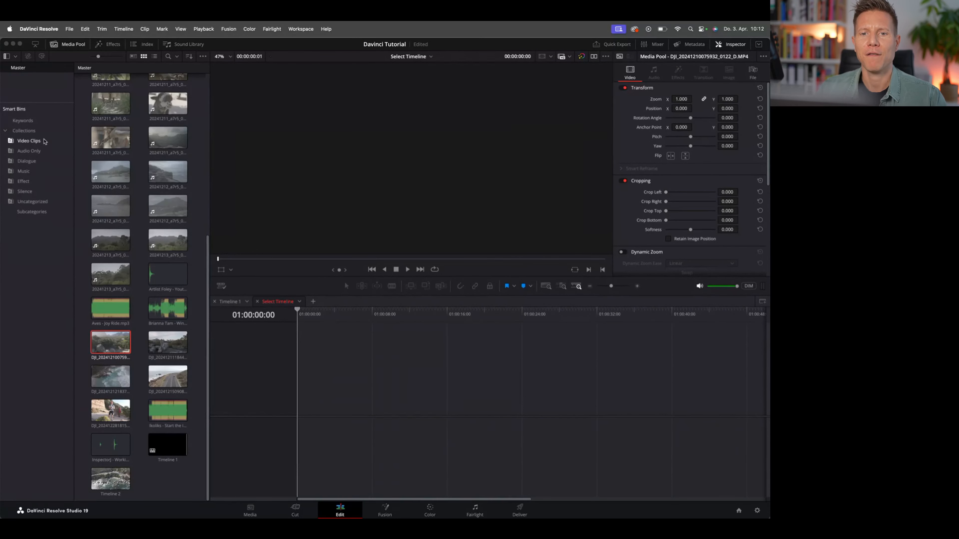
pyautogui.click(37, 144)
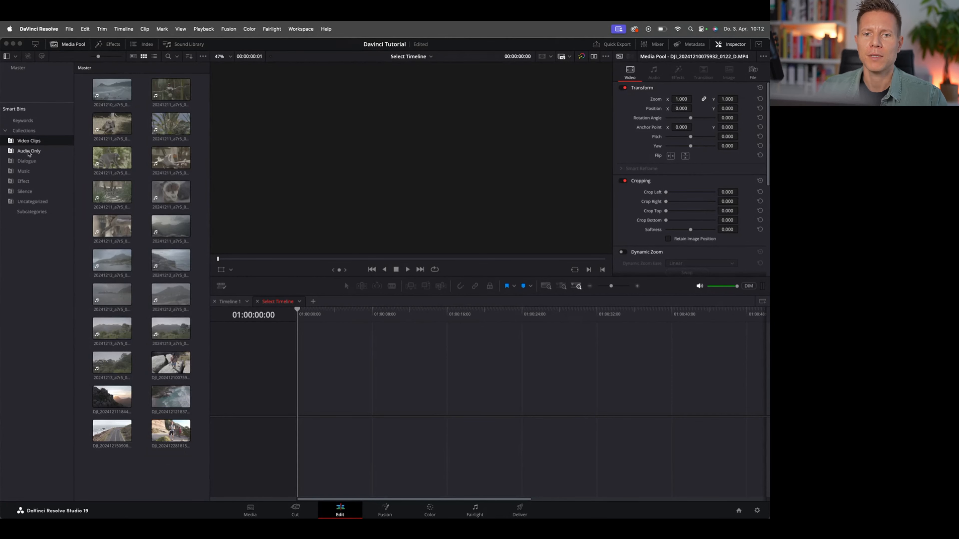
pyautogui.click(33, 152)
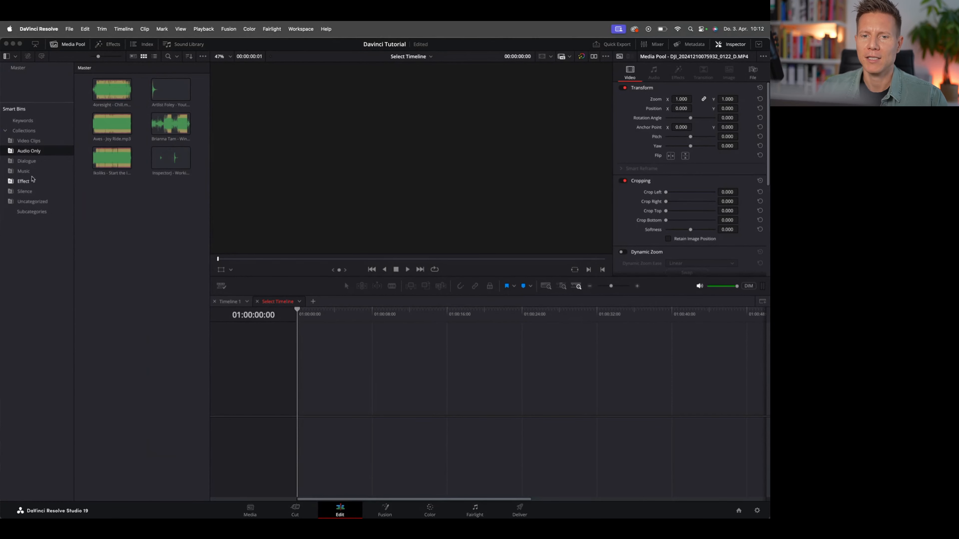
pyautogui.click(27, 141)
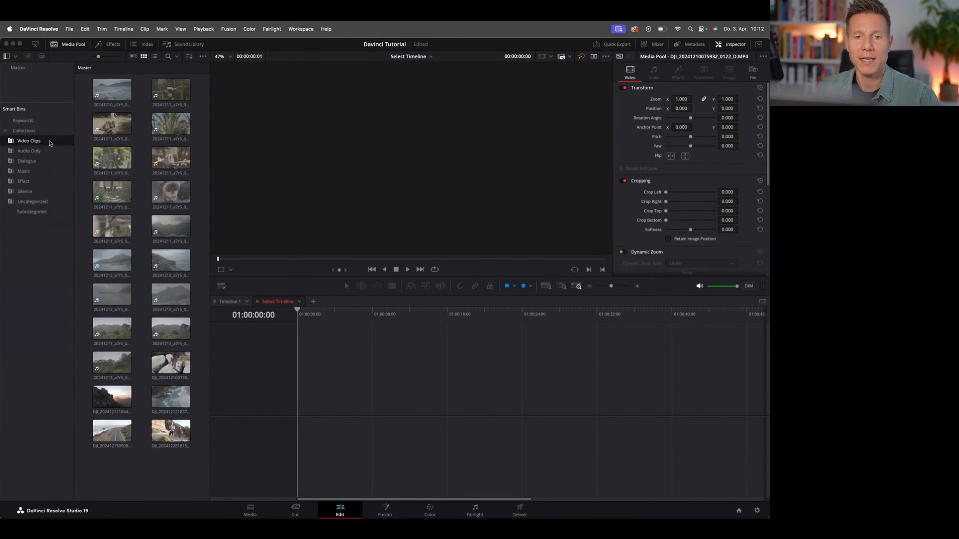
# Close the empty Select Timeline tab and shorten the marked range of Timeline 1 to 00:00:23:18
pyautogui.click(426, 347)
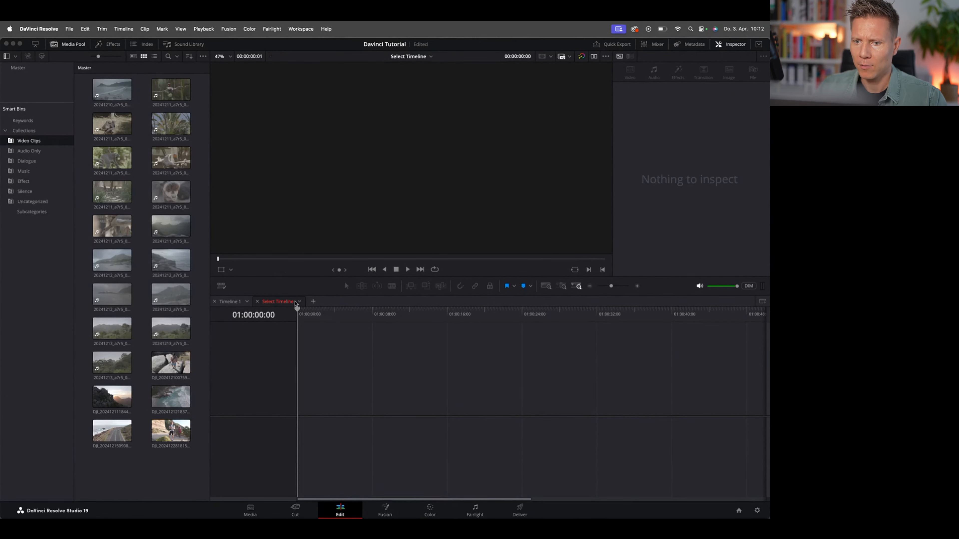
pyautogui.click(258, 301)
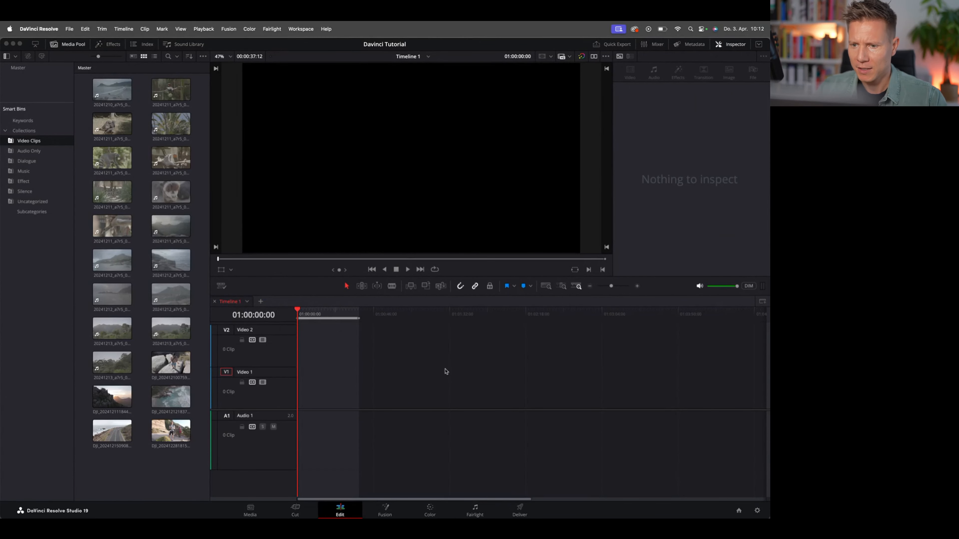
pyautogui.moveTo(359, 318); pyautogui.dragTo(336, 319)
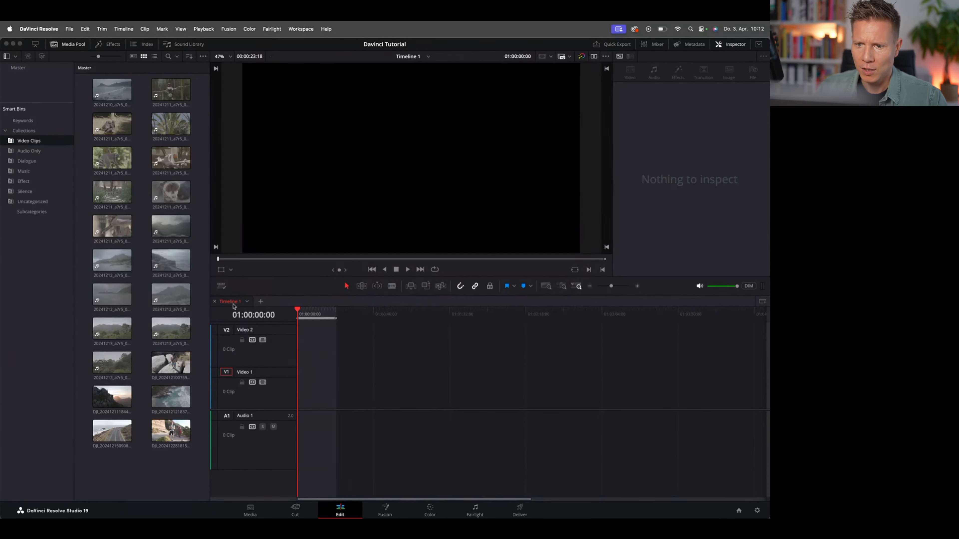
# Select the clip 20241211_a7r5_0015.MP4 in the Video Clips smart bin
pyautogui.click(117, 93)
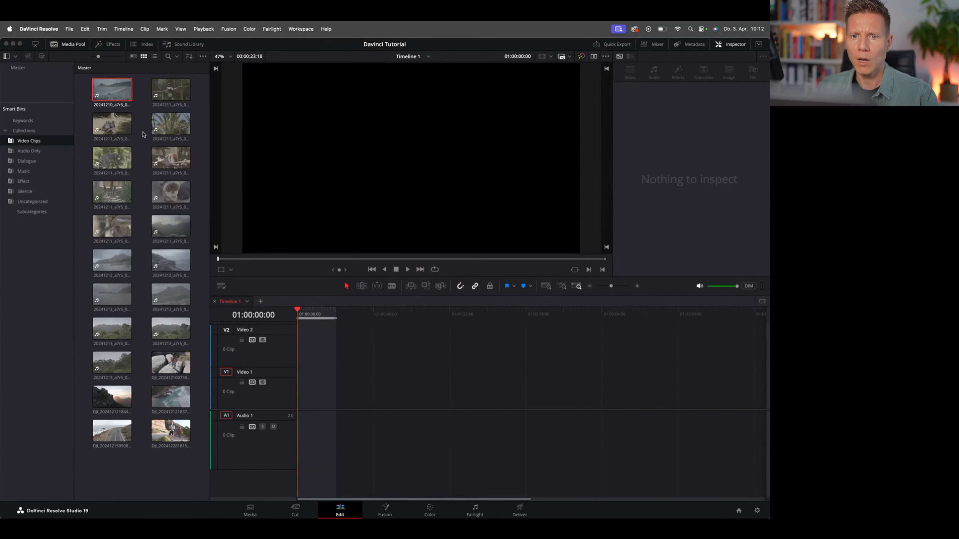
pyautogui.click(172, 122)
pyautogui.click(178, 97)
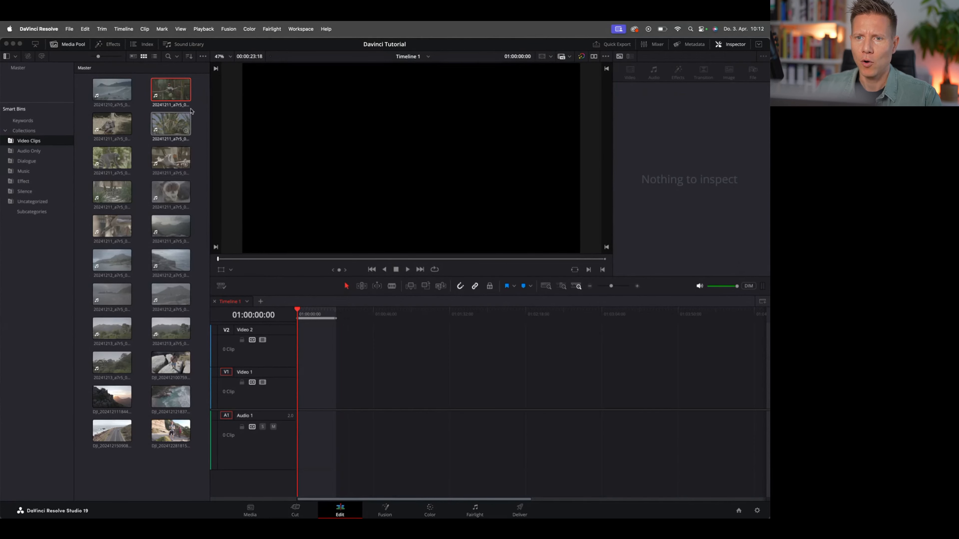
# Compare the dual viewer layout with the single viewer layout, ending in single viewer mode
pyautogui.click(594, 57)
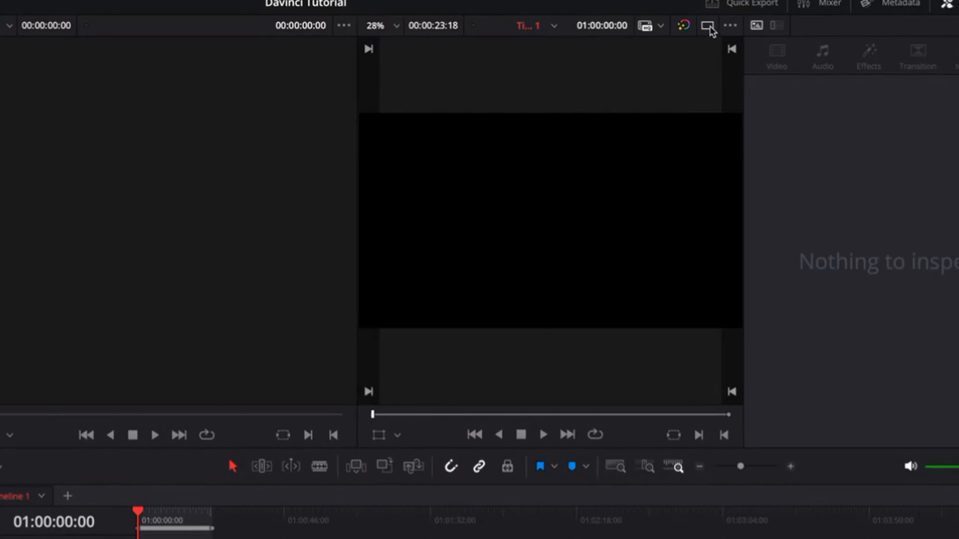
pyautogui.click(594, 57)
pyautogui.click(594, 57)
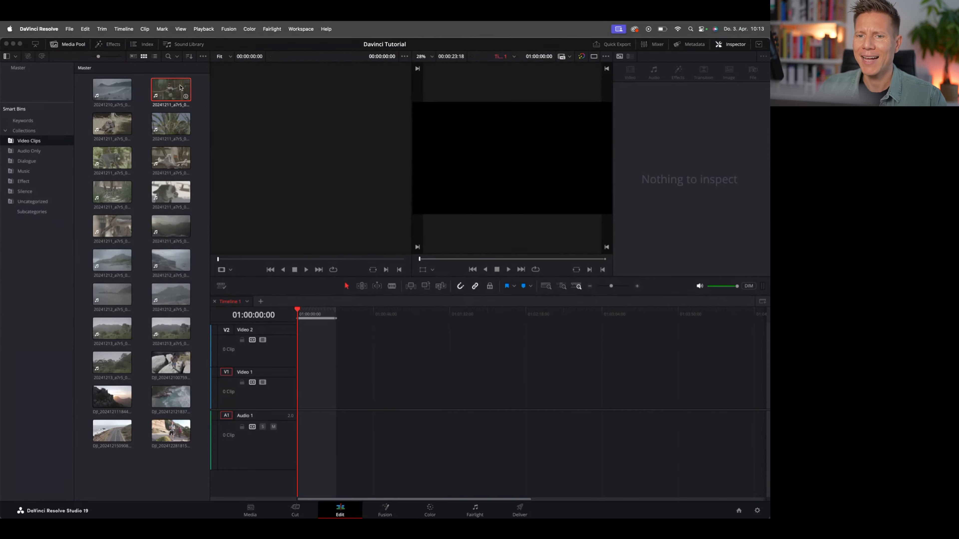
pyautogui.click(595, 58)
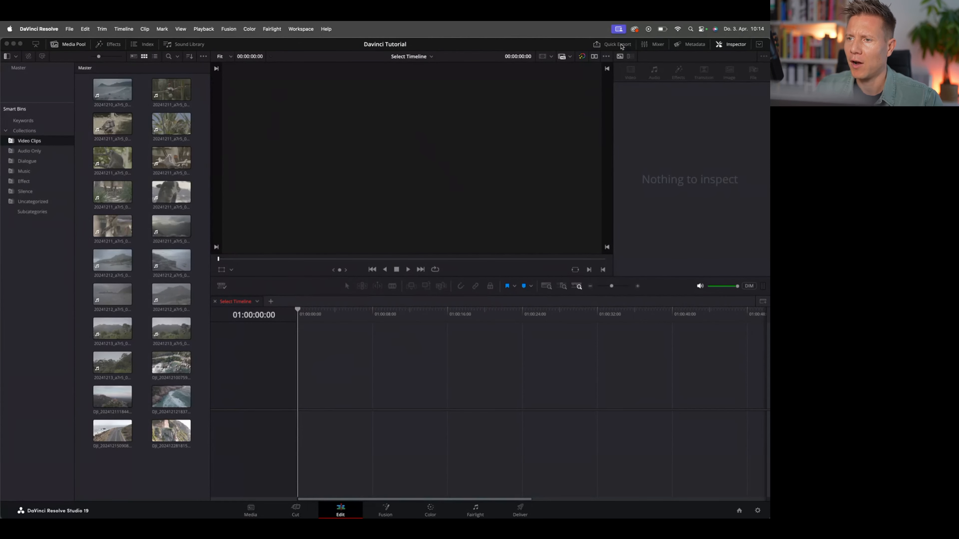
# Examine the Quick Export presets and toggle the media pool, effects and index views, leaving without exporting
pyautogui.click(620, 45)
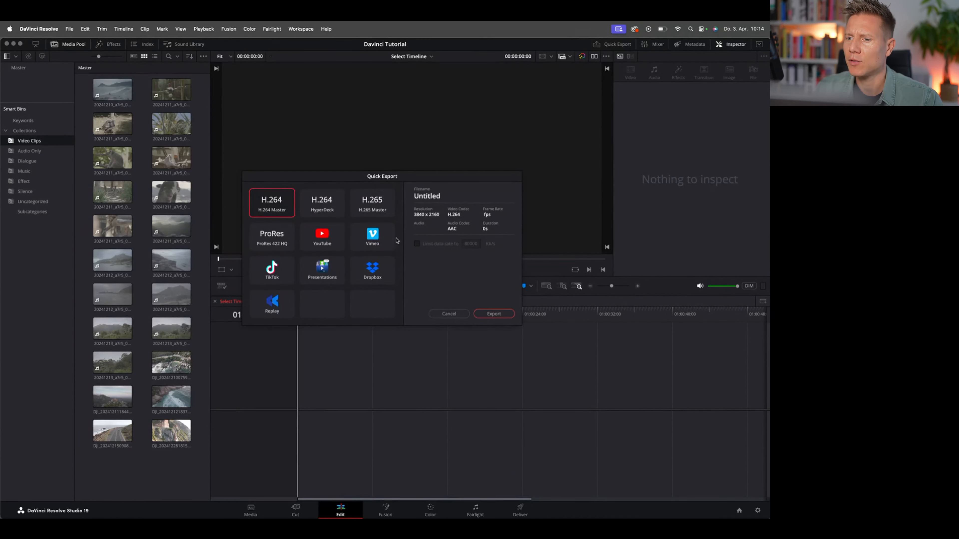
pyautogui.click(450, 314)
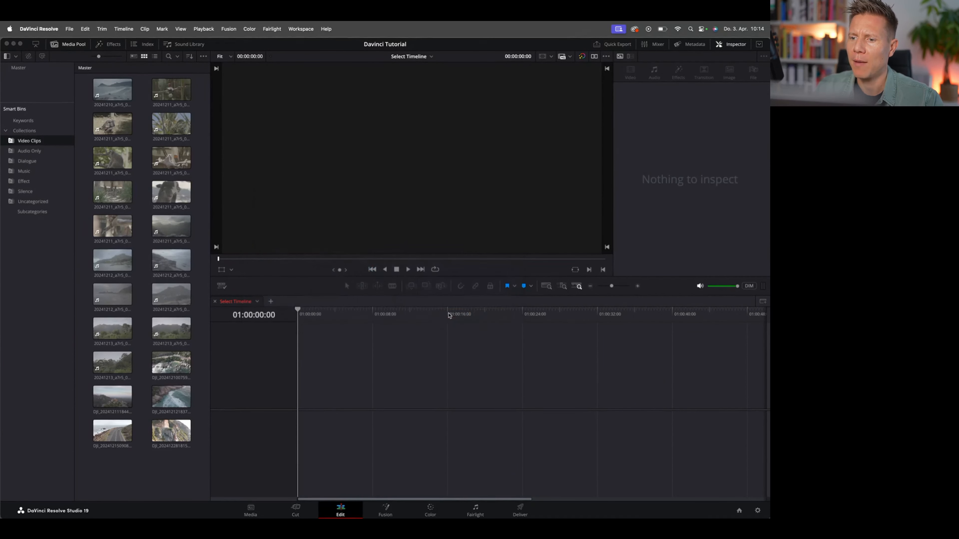
pyautogui.click(67, 46)
pyautogui.click(67, 46)
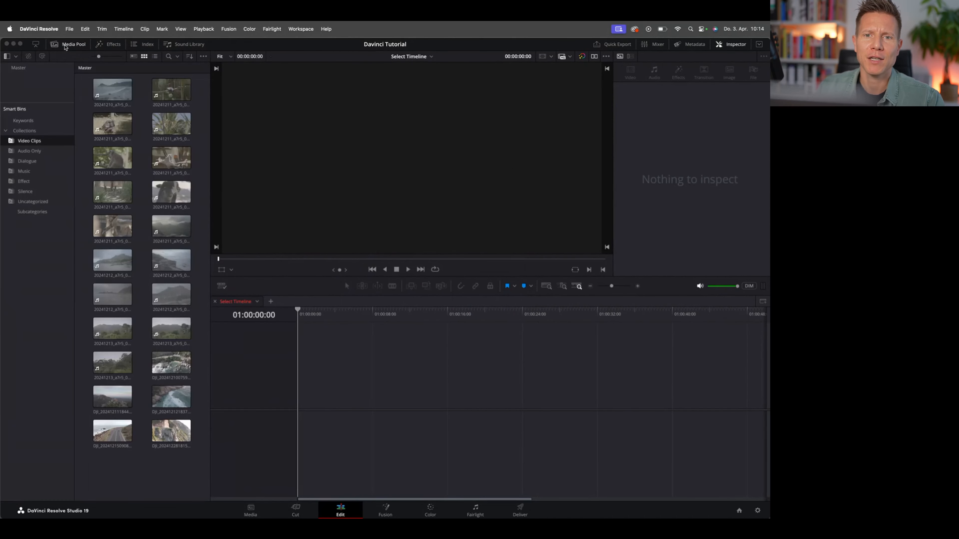
pyautogui.click(113, 46)
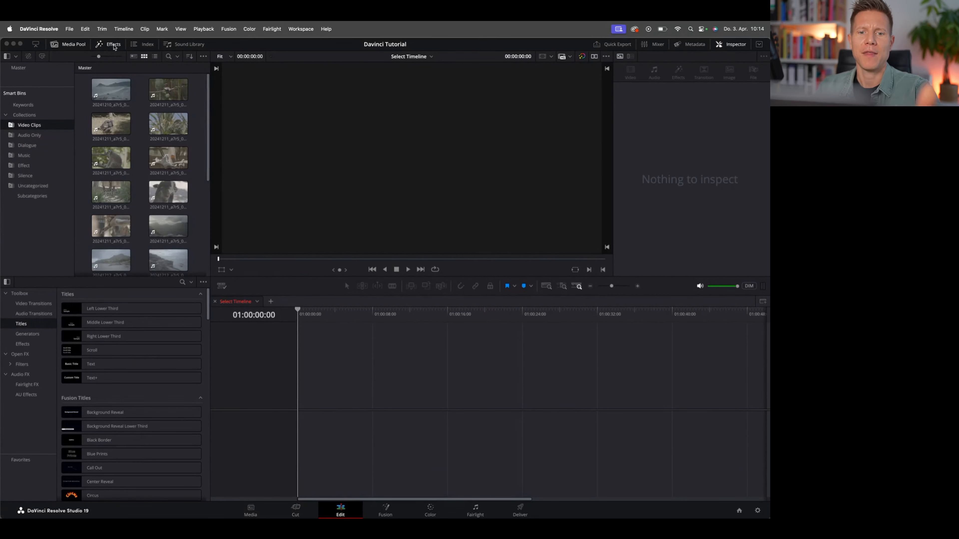
pyautogui.click(113, 47)
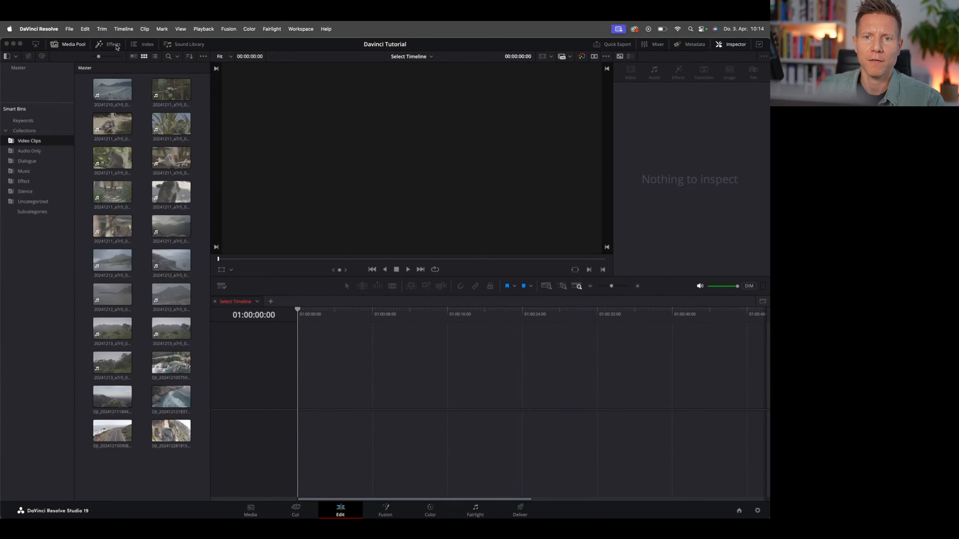
pyautogui.click(147, 46)
pyautogui.click(147, 46)
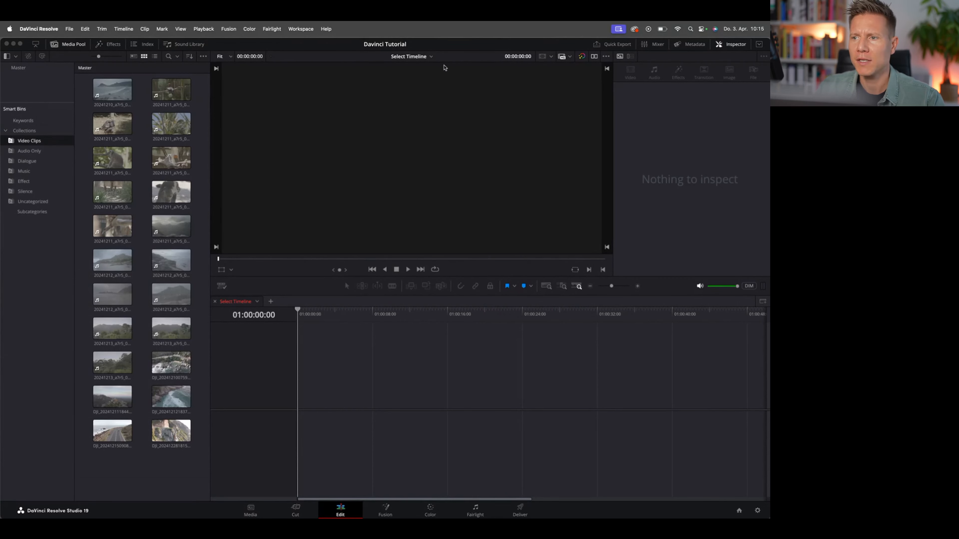
pyautogui.click(613, 45)
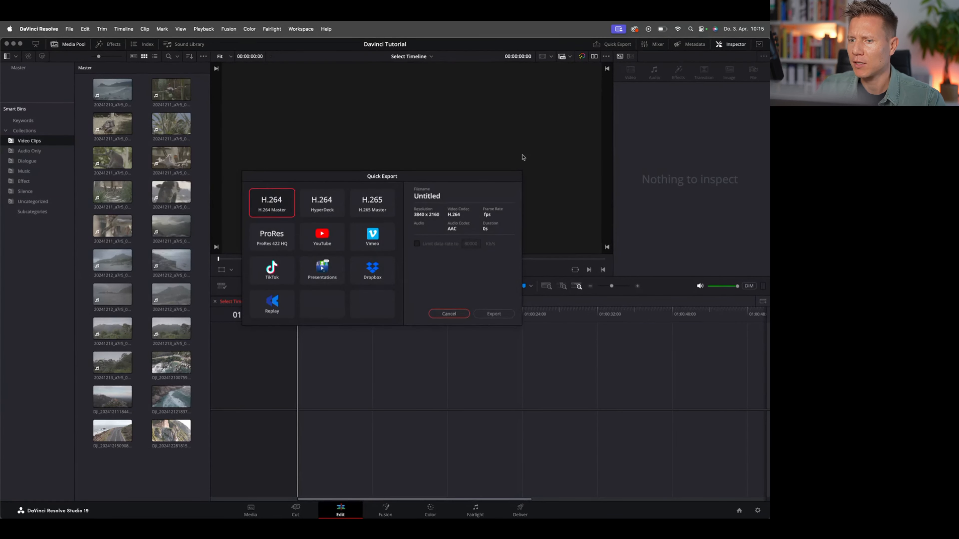
pyautogui.click(448, 314)
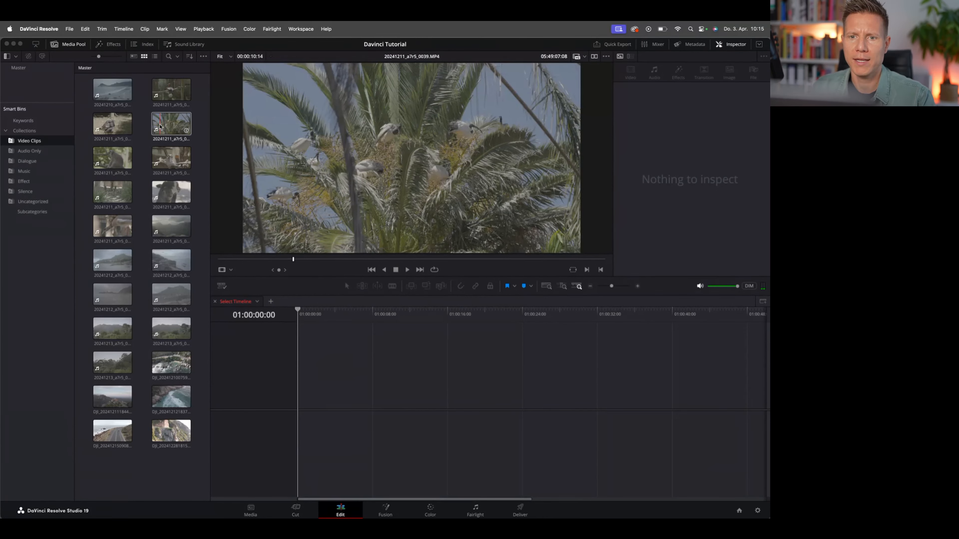
# Select three 20241211_a7r5 clips plus the DJI clips 0122 and 0138, and place them at the start of a new timeline
pyautogui.click(171, 92)
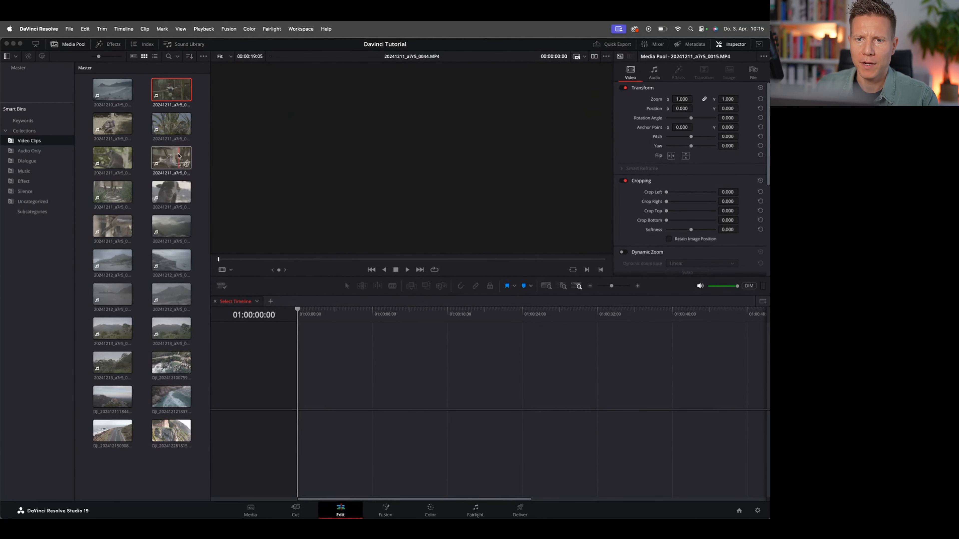
pyautogui.keyDown('super'); pyautogui.click(171, 157); pyautogui.keyUp('super')
pyautogui.keyDown('super'); pyautogui.click(176, 195); pyautogui.keyUp('super')
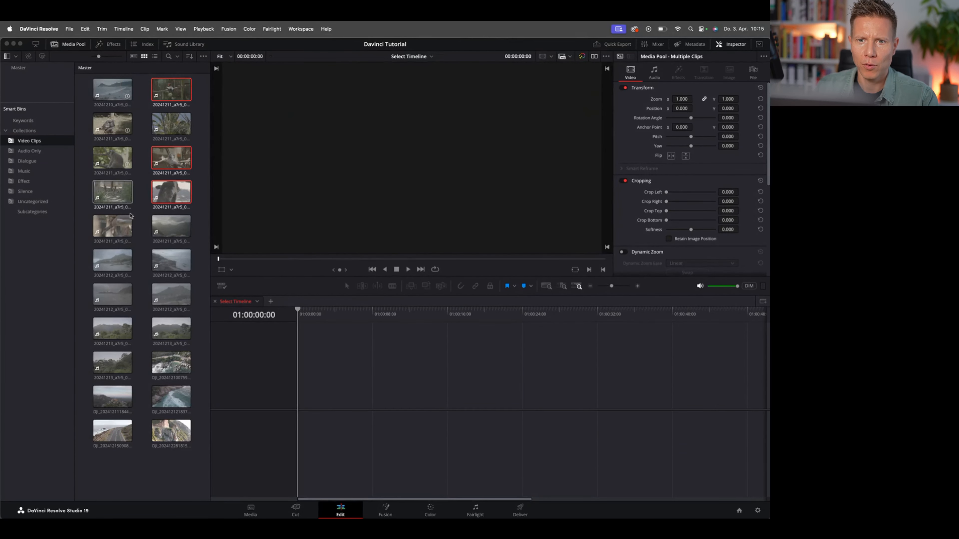
pyautogui.keyDown('super'); pyautogui.click(172, 362); pyautogui.keyUp('super')
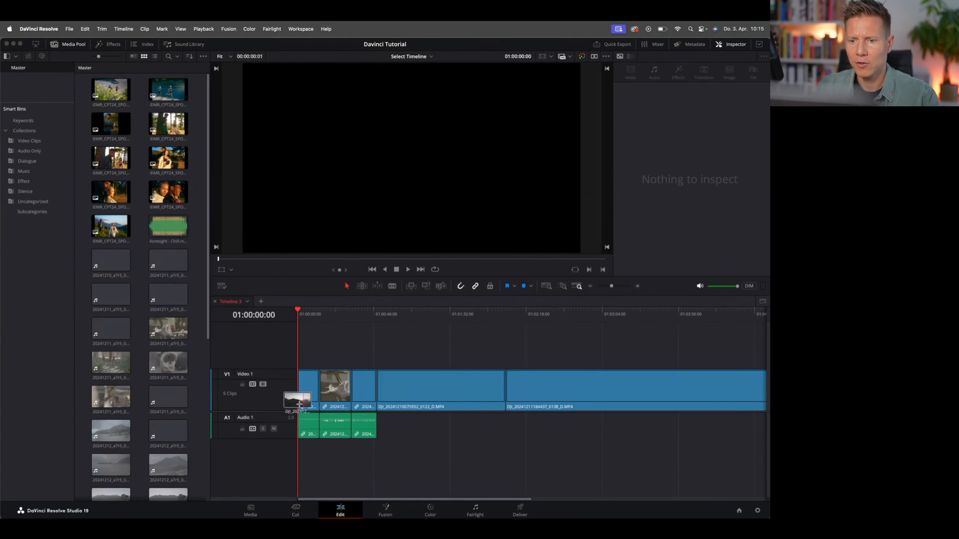
pyautogui.moveTo(299, 404); pyautogui.dragTo(296, 399)
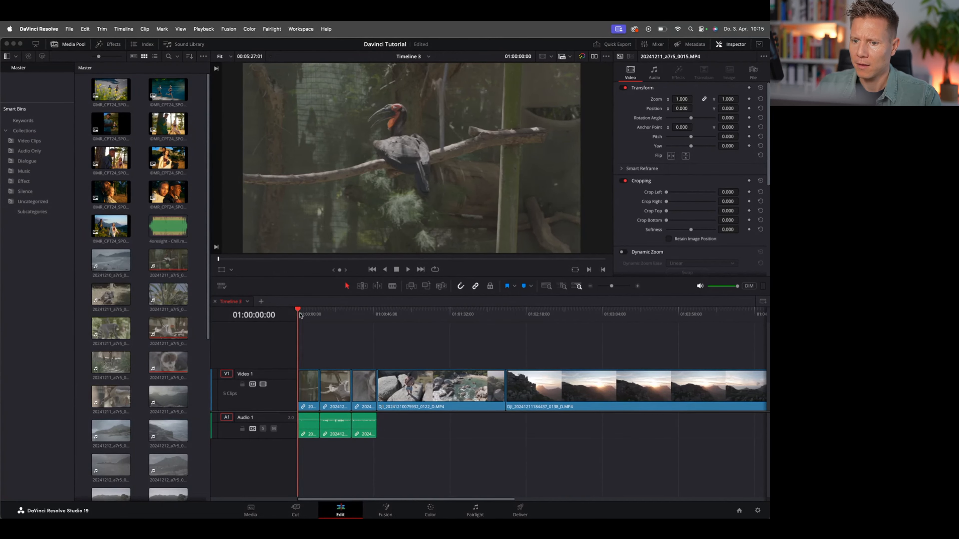
# Scrub through the new timeline and park the playhead at 01:00:54:01 in the DJI 0122 clip
pyautogui.moveTo(320, 315); pyautogui.dragTo(292, 321)
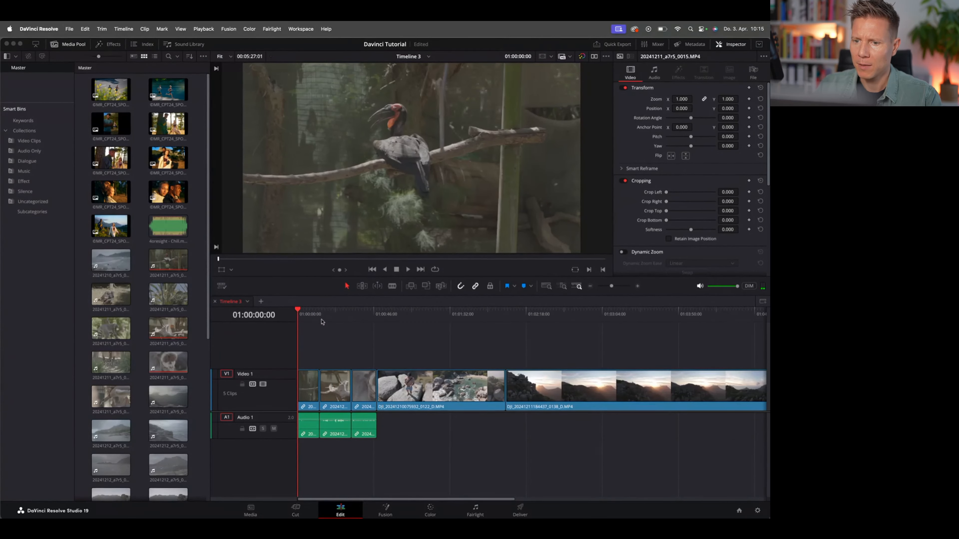
pyautogui.click(395, 316)
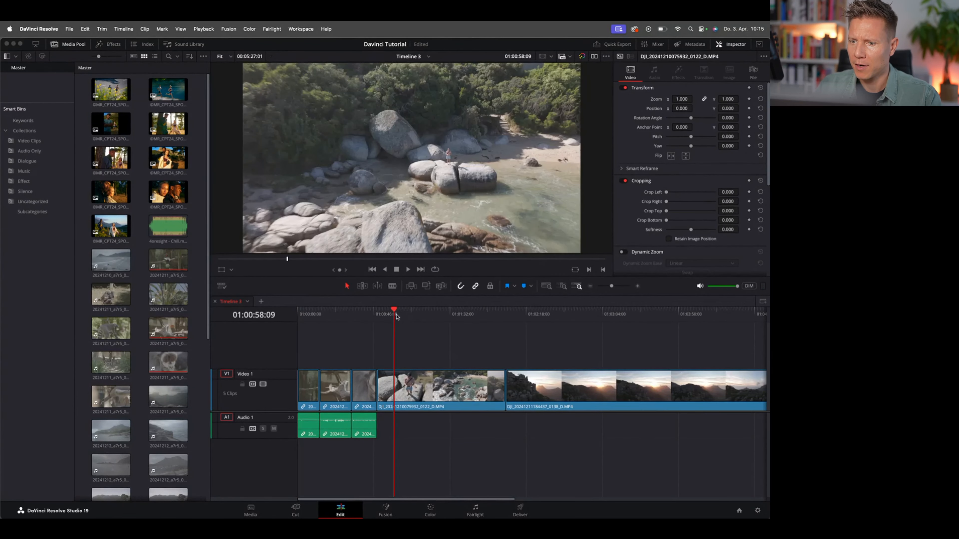
pyautogui.click(388, 316)
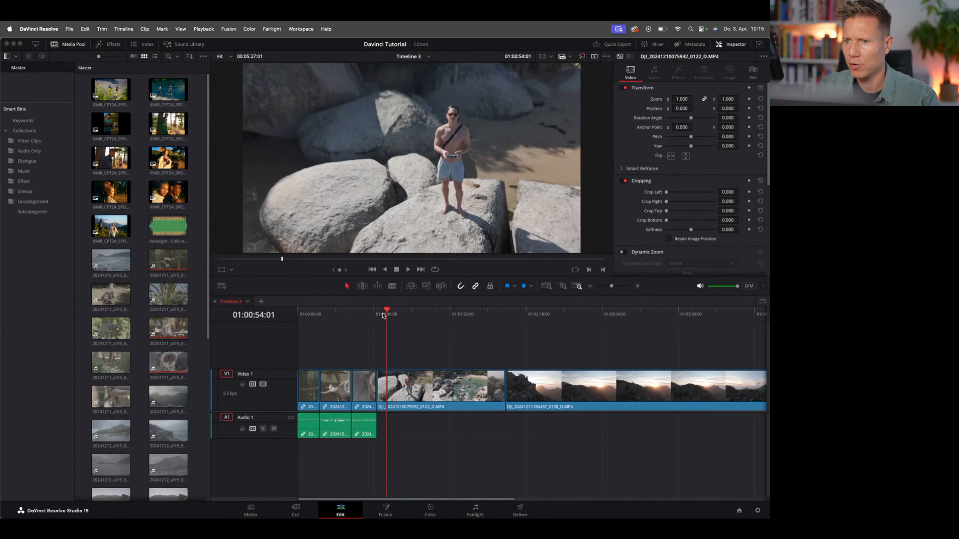
# Play parts of the DJI 0122 clip and park the playhead at 01:01:11:14
pyautogui.press('space')
pyautogui.press('space')
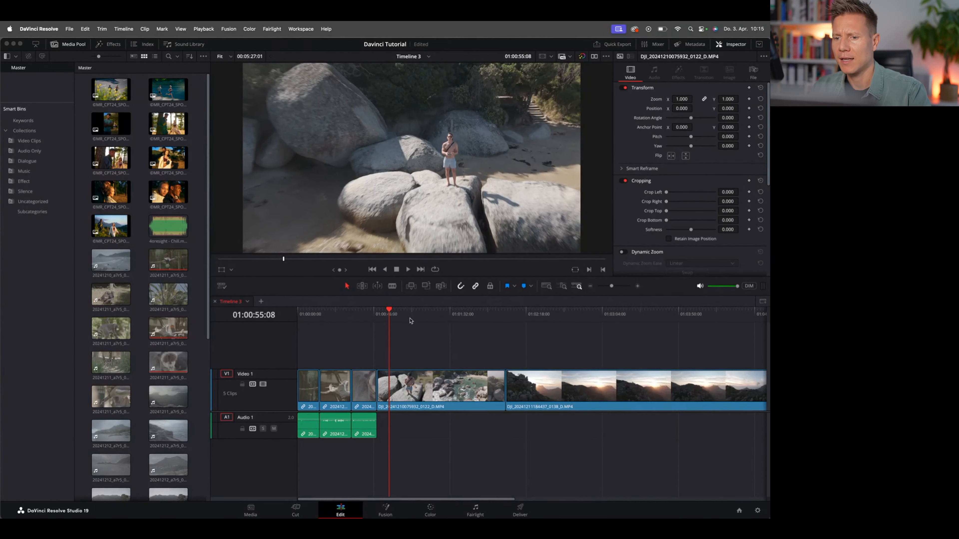
pyautogui.press('space')
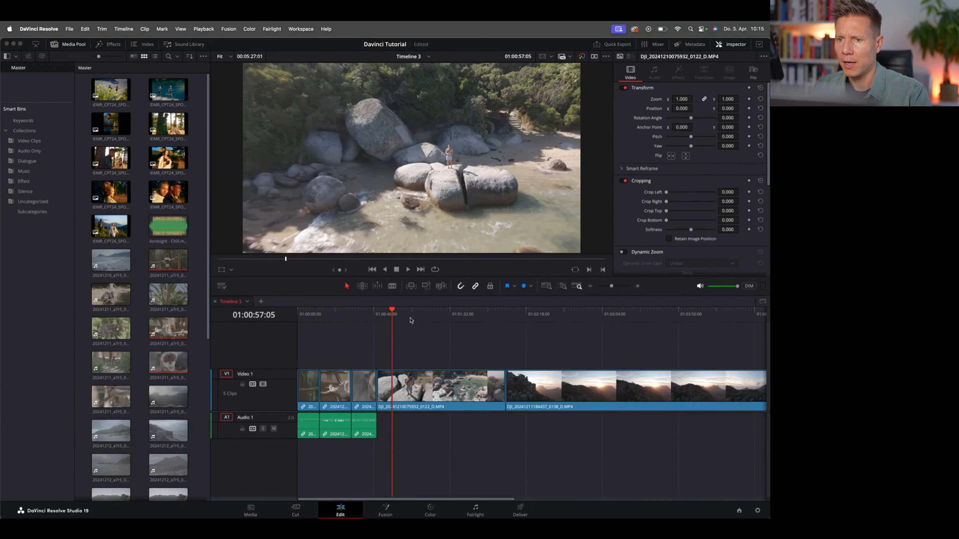
pyautogui.moveTo(393, 313); pyautogui.dragTo(416, 313)
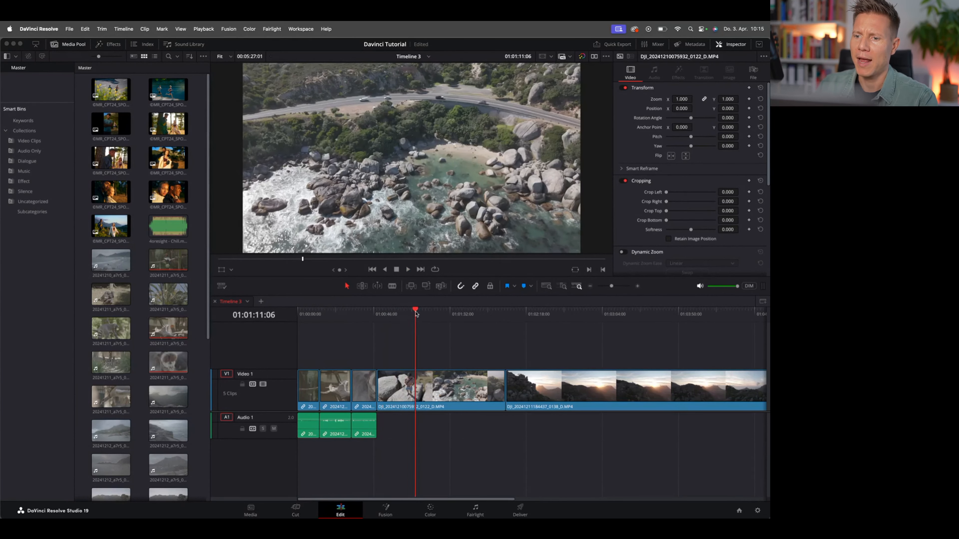
pyautogui.press('space')
pyautogui.press('space')
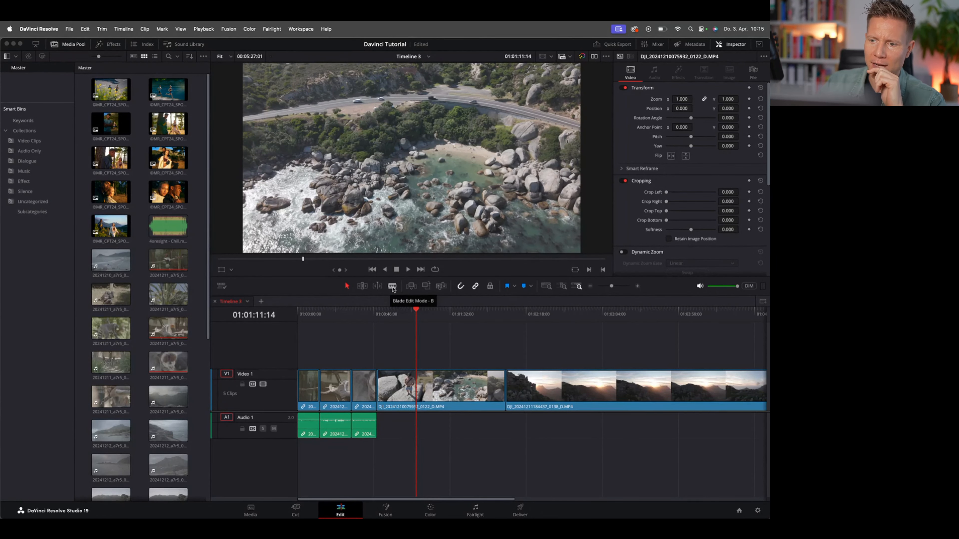
# Cut the DJI 0122 clip near its end with the Blade, delete the short tail piece and close the remaining gap
pyautogui.click(394, 287)
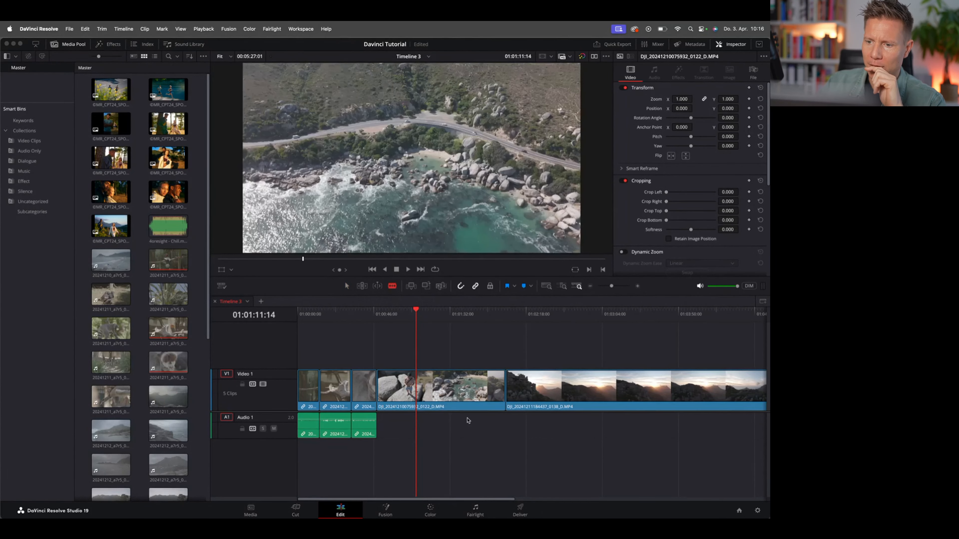
pyautogui.click(485, 387)
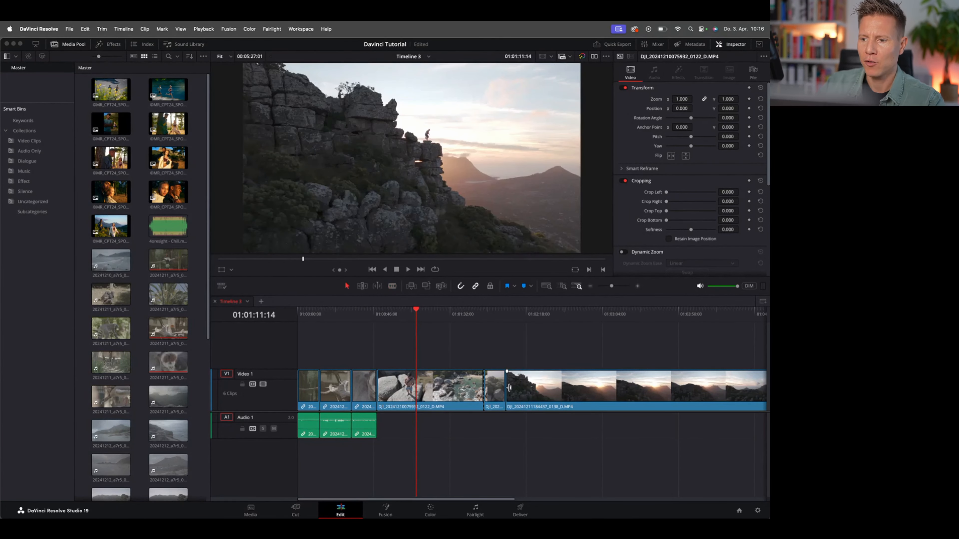
pyautogui.press('a')
pyautogui.press('Delete')
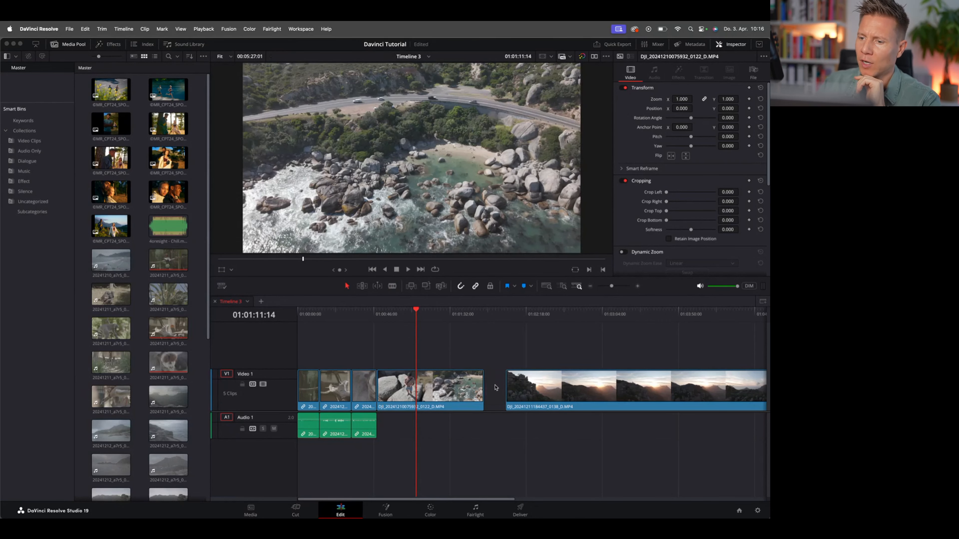
pyautogui.click(496, 388)
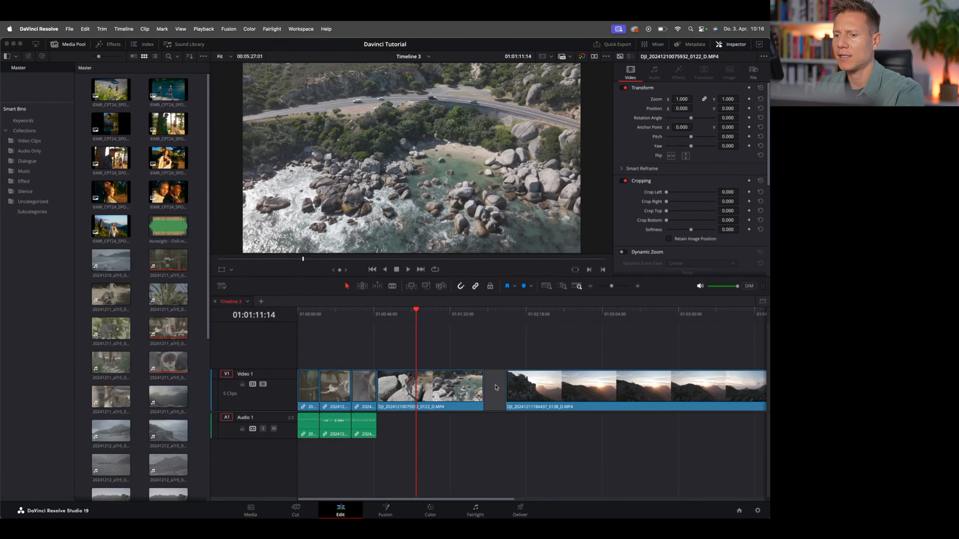
pyautogui.press('Delete')
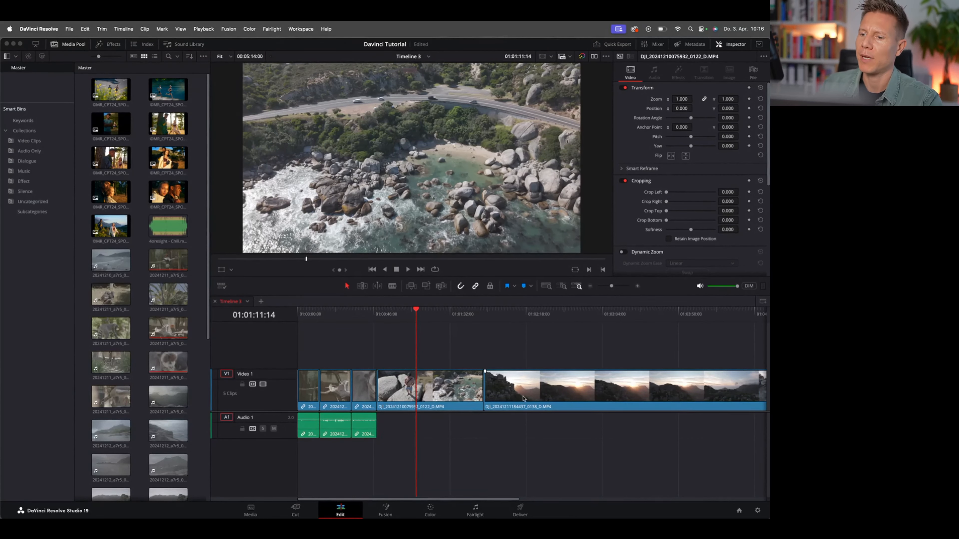
# Try trimming the start of the DJI 0138 clip and play across its cut with the DJI 0122 clip
pyautogui.moveTo(487, 387)
pyautogui.mouseDown()
pyautogui.moveTo(557, 391)
pyautogui.moveTo(486, 393)
pyautogui.mouseUp()
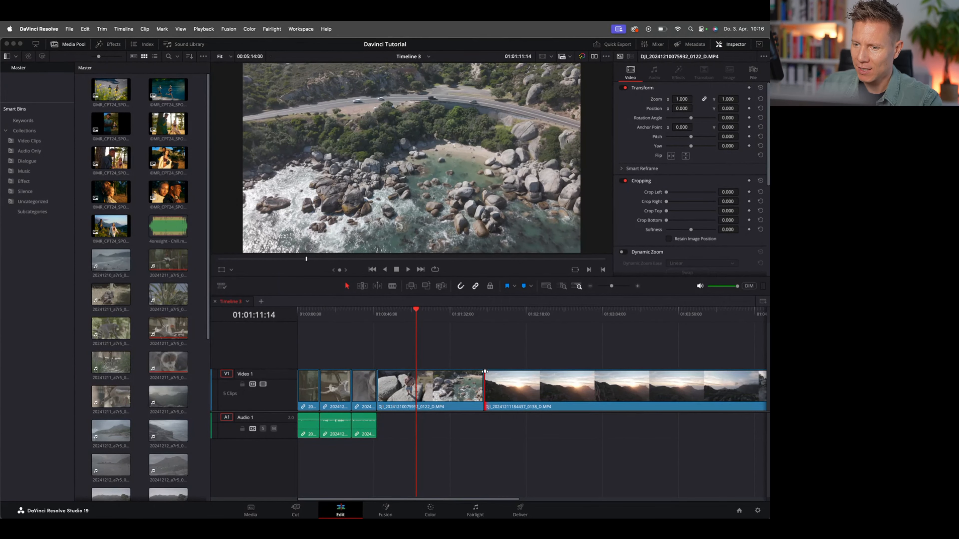
pyautogui.moveTo(485, 371); pyautogui.dragTo(489, 371)
pyautogui.click(474, 310)
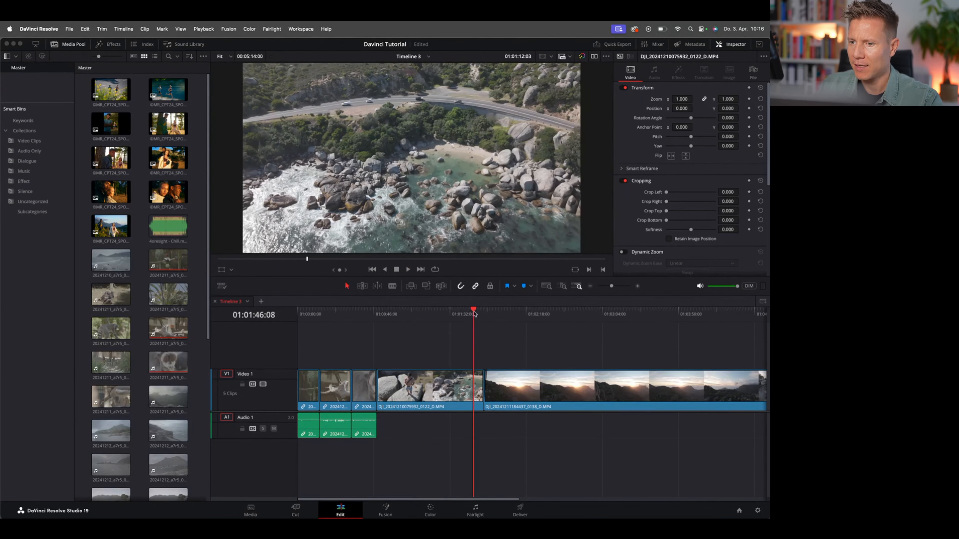
pyautogui.click(477, 318)
pyautogui.press('space')
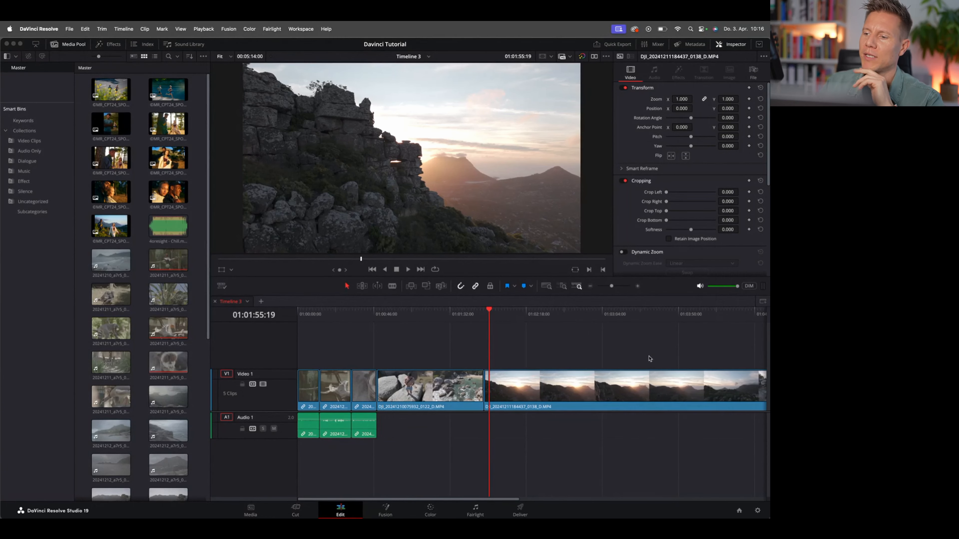
# Zoom the timeline in around the cut between the two DJI clips, and back out to the whole edit
pyautogui.hscroll(5, 649, 358)
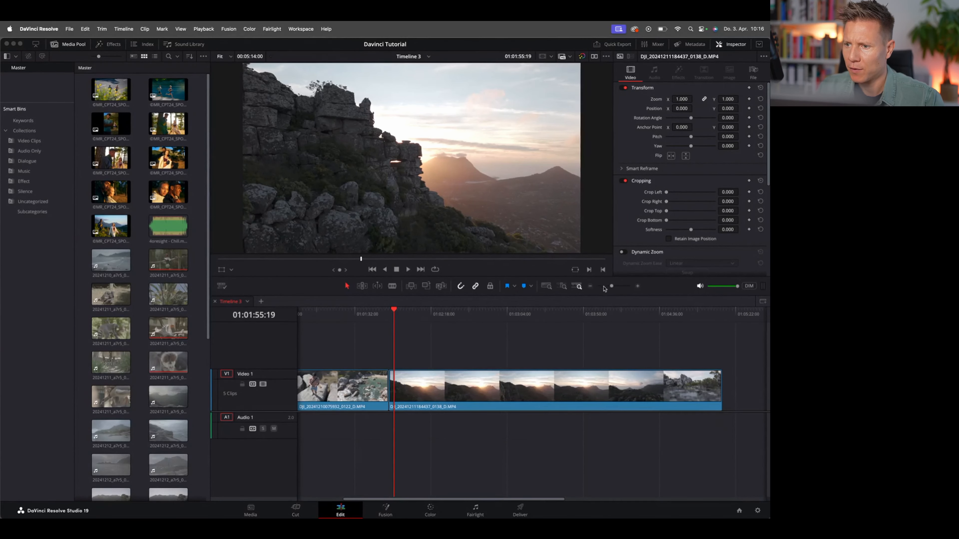
pyautogui.moveTo(612, 286); pyautogui.dragTo(622, 286)
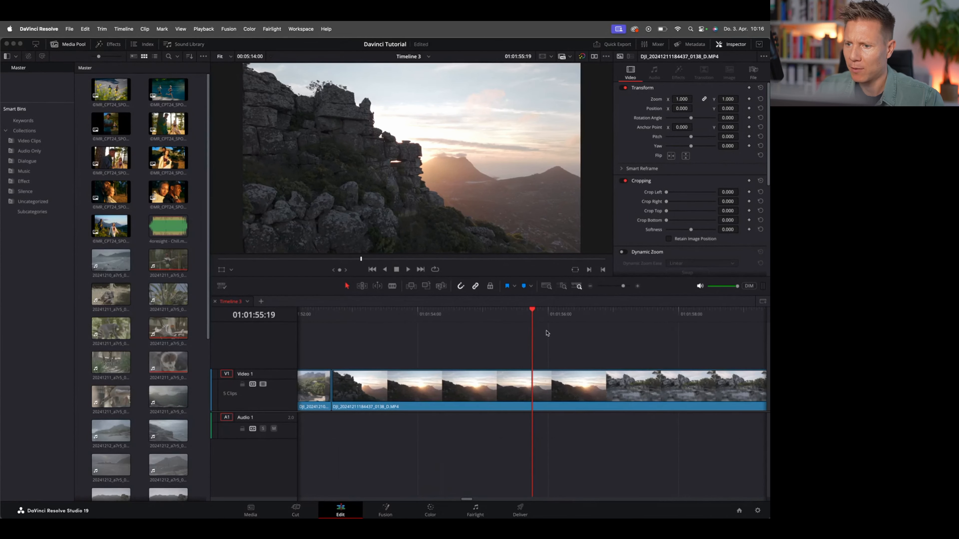
pyautogui.hscroll(-15, 547, 334)
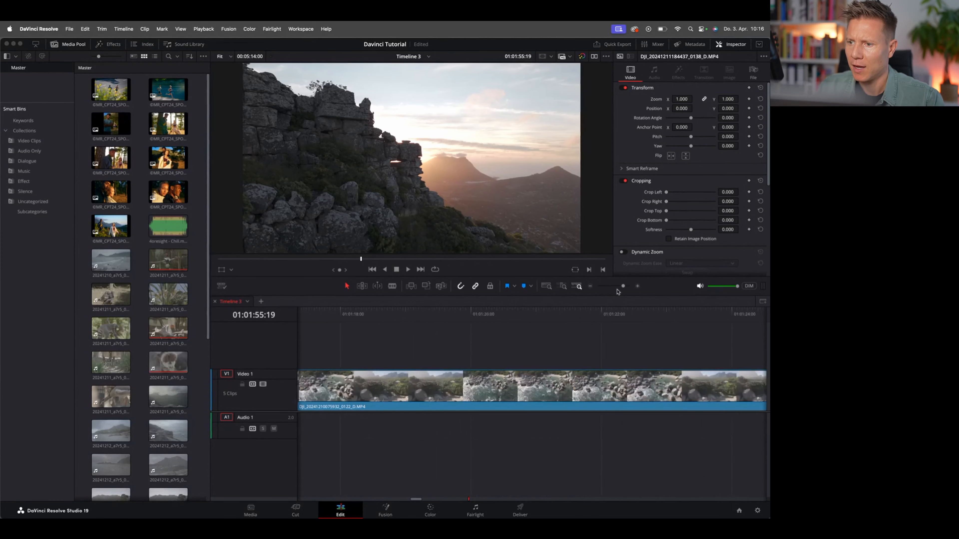
pyautogui.moveTo(623, 286); pyautogui.dragTo(611, 287)
# Scrub through the two DJI clips and park the playhead on the cut between them at 01:01:52:17
pyautogui.click(495, 314)
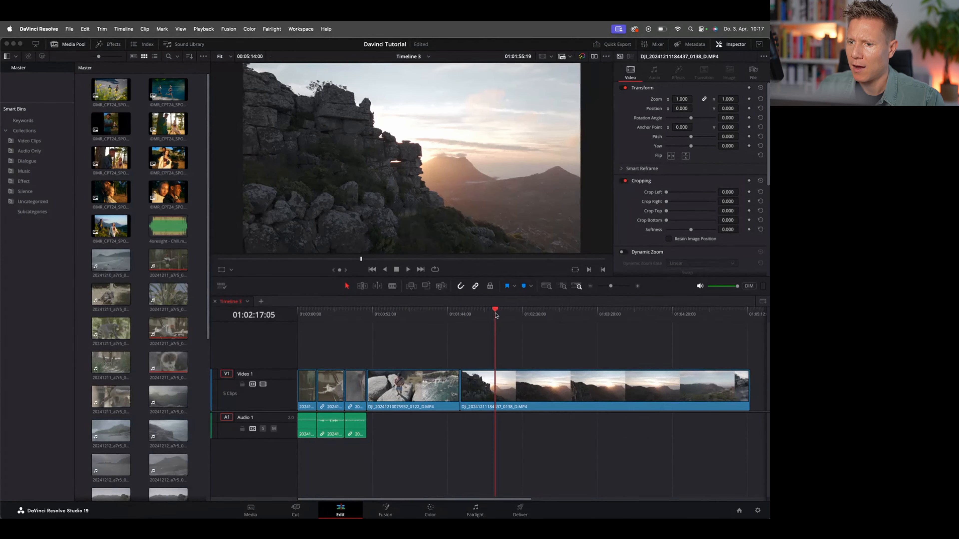
pyautogui.click(556, 314)
pyautogui.click(456, 314)
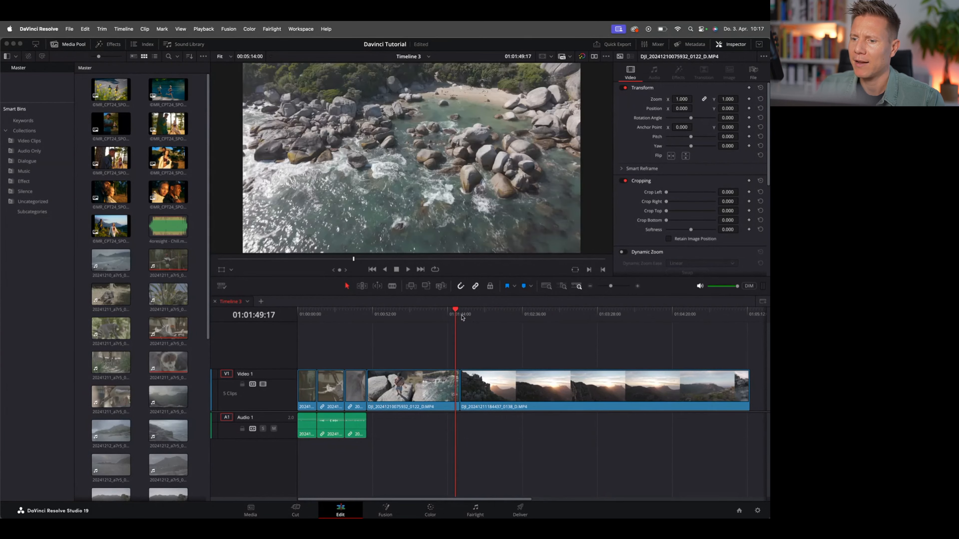
pyautogui.click(460, 317)
# Compare the full extent, detail and custom zoom views of the timeline, ending in custom zoom
pyautogui.click(546, 287)
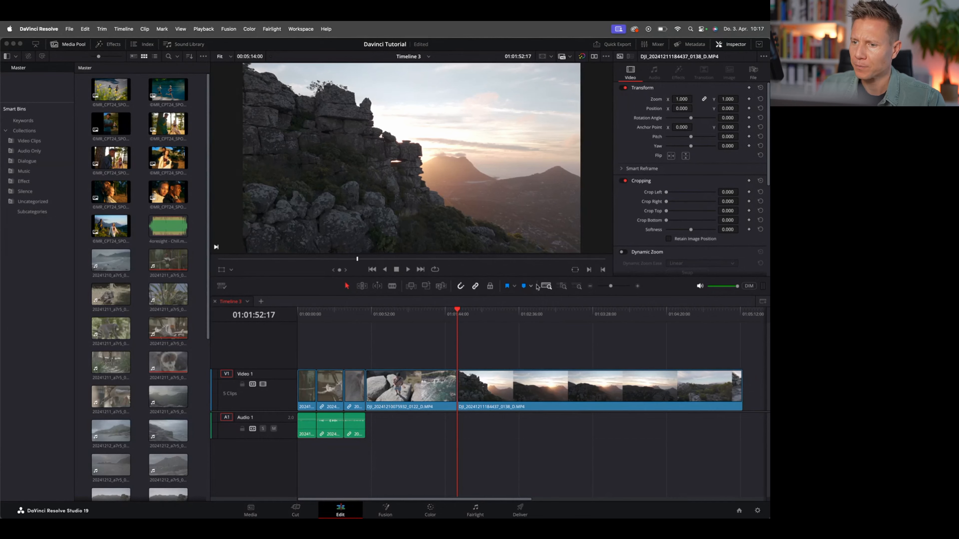
pyautogui.click(563, 287)
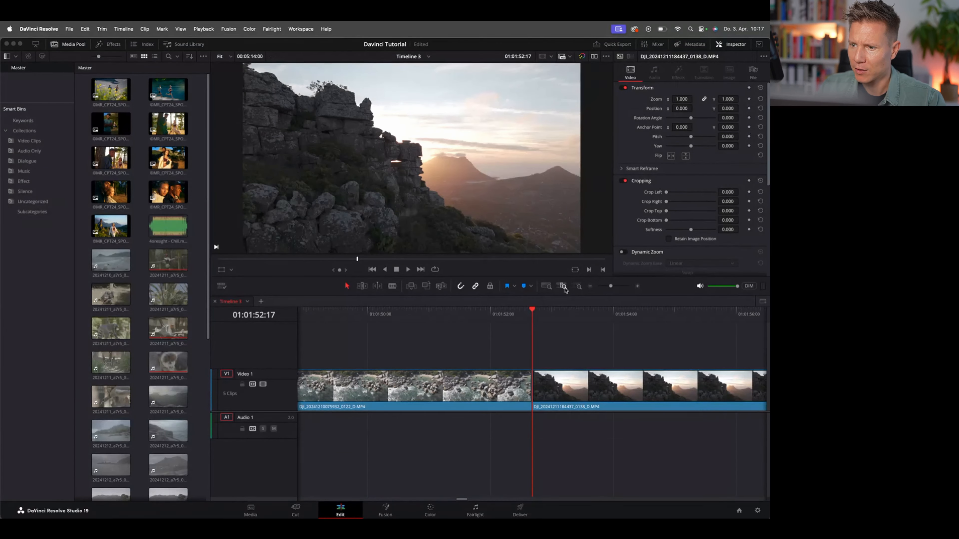
pyautogui.click(577, 287)
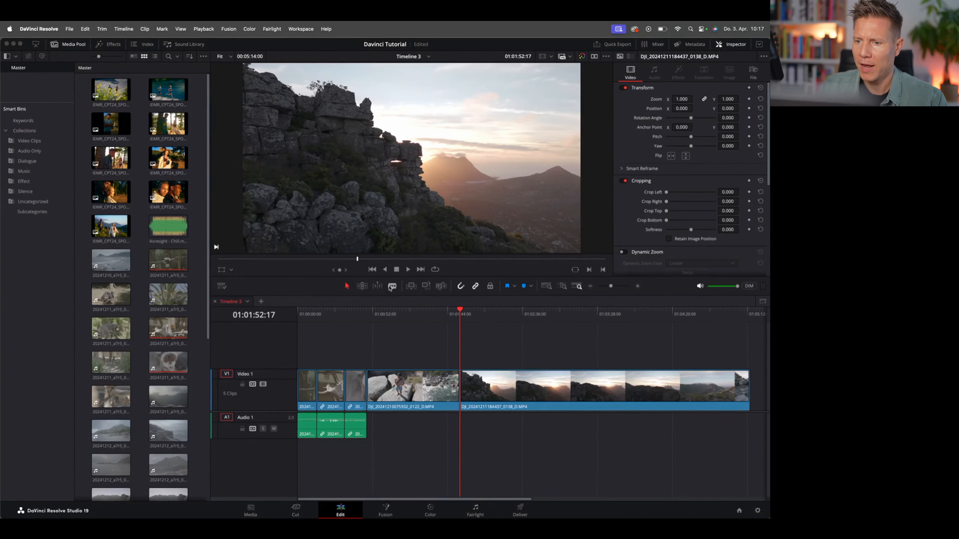
# Select the DJI 0122 clip with the playhead at its start, and toggle the Inspector off and on
pyautogui.moveTo(464, 379)
pyautogui.mouseDown()
pyautogui.moveTo(469, 386)
pyautogui.moveTo(459, 388)
pyautogui.mouseUp()
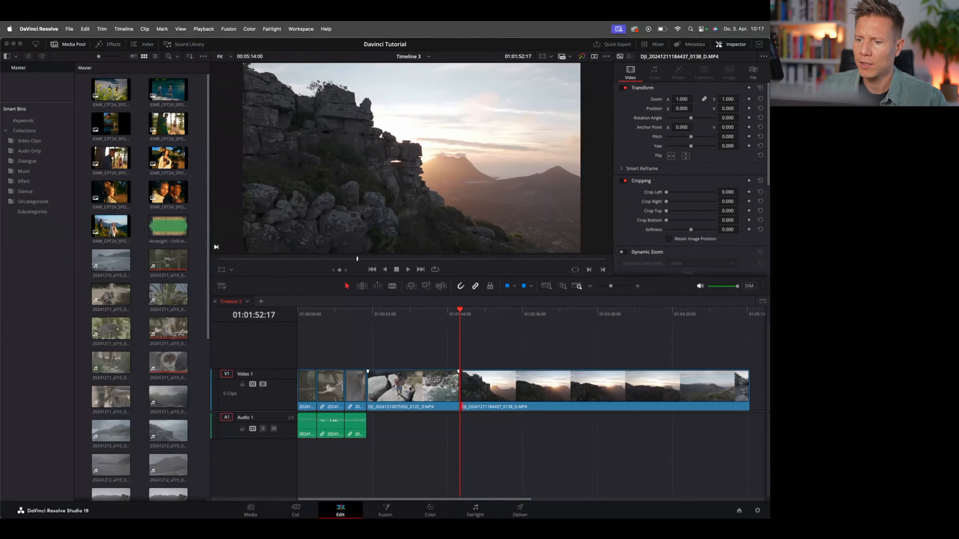
pyautogui.click(411, 389)
pyautogui.press('Up')
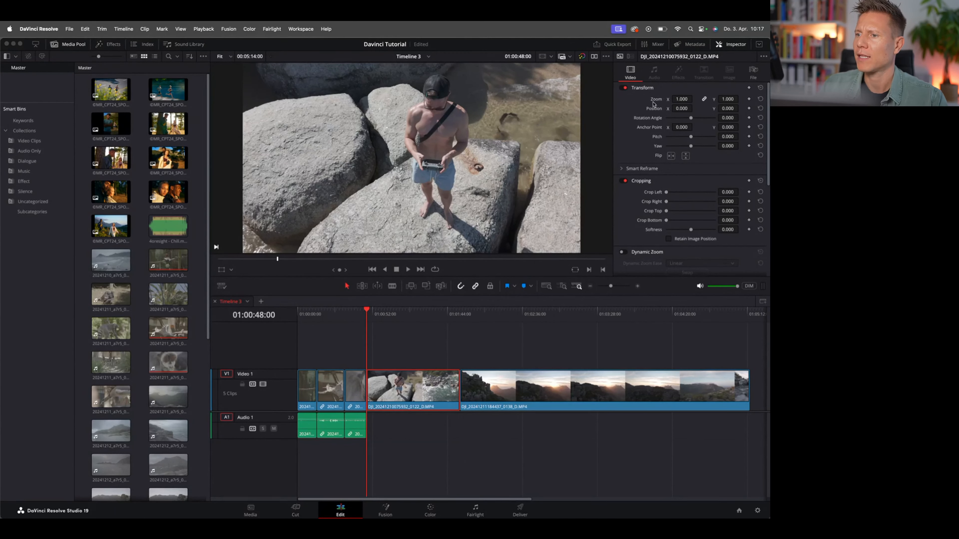
pyautogui.click(729, 47)
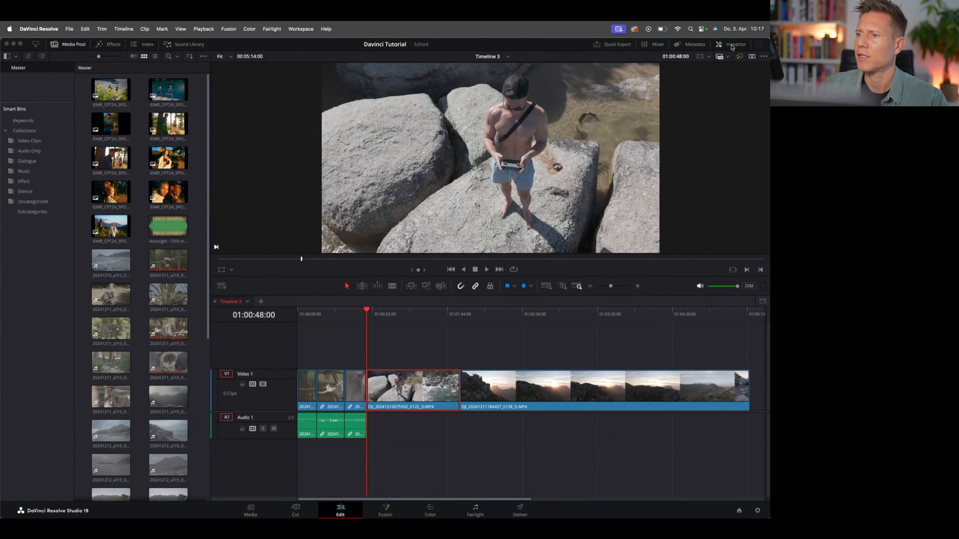
pyautogui.click(732, 46)
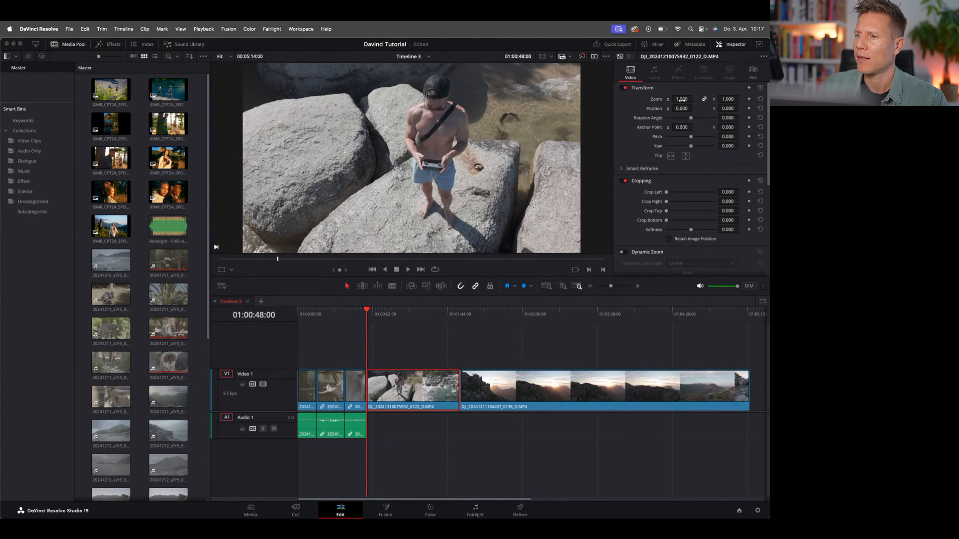
# Try a Zoom of 1.260 and a Position X of -342 on the DJI 0122 clip, and reset both
pyautogui.moveTo(682, 99); pyautogui.dragTo(659, 109)
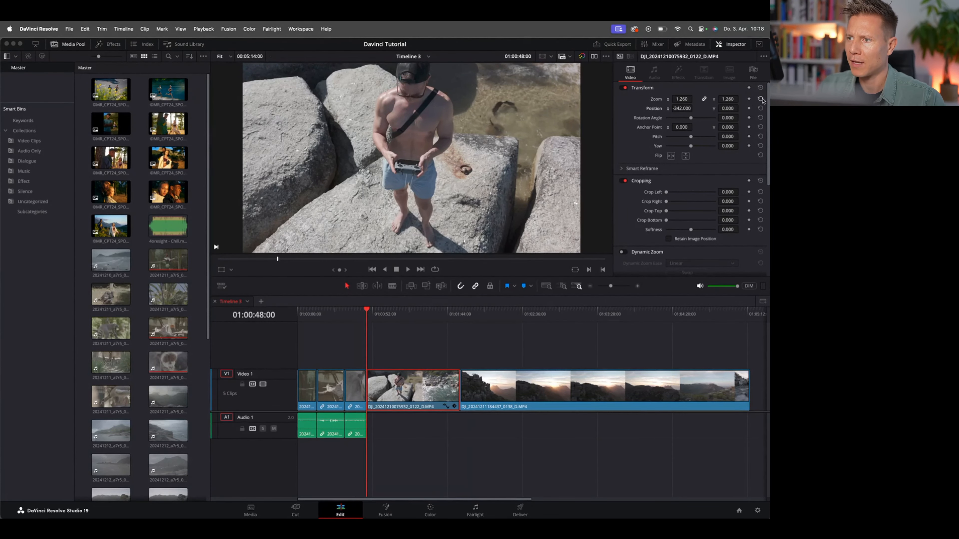
pyautogui.click(761, 99)
pyautogui.click(760, 109)
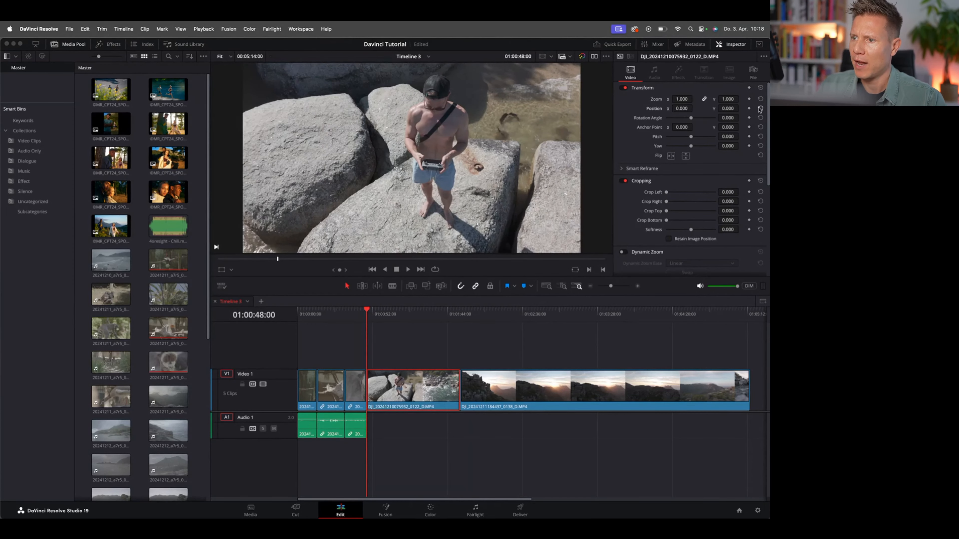
# Examine the DJI 0122 clip's further video settings, expanding Stabilization and continuing to Lens Correction and Retime and Scaling
pyautogui.scroll(-5, 660, 215)
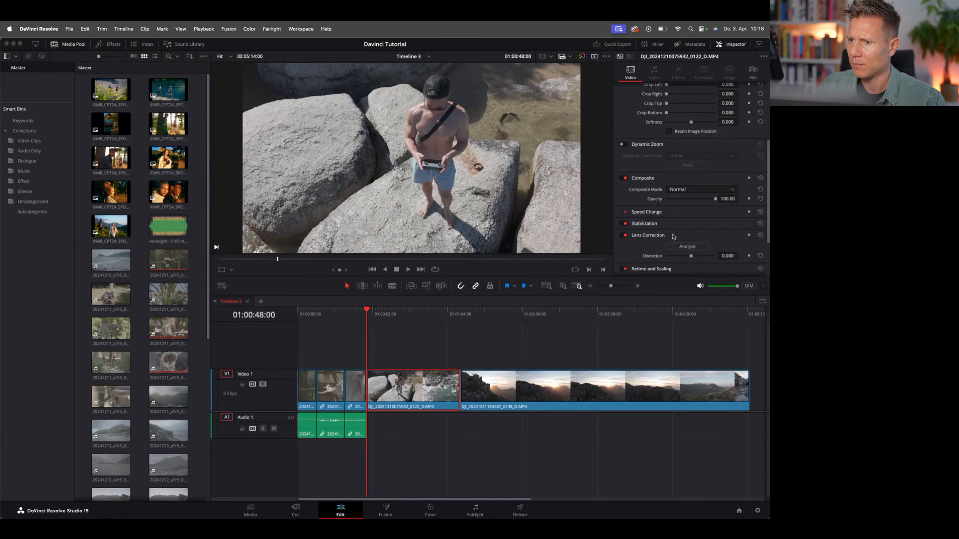
pyautogui.click(672, 223)
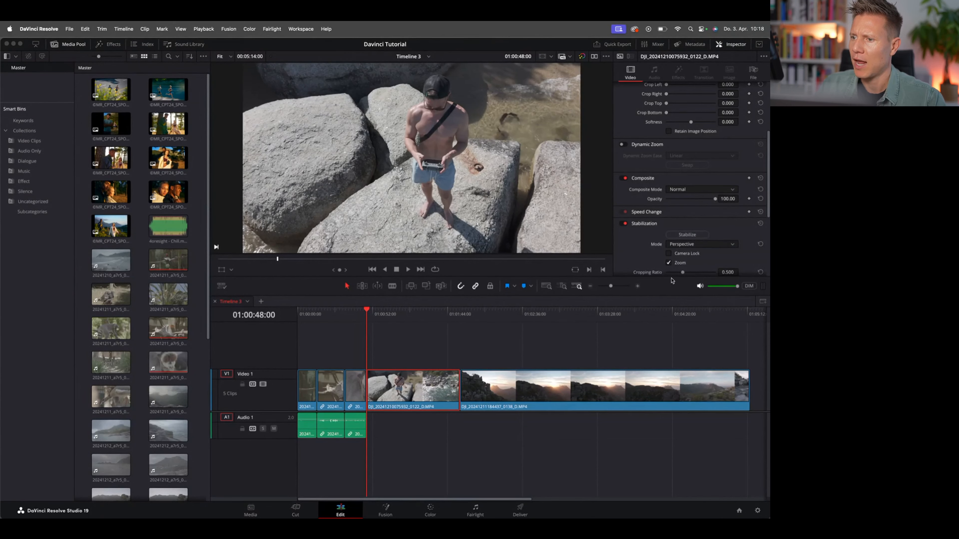
pyautogui.scroll(-5, 670, 277)
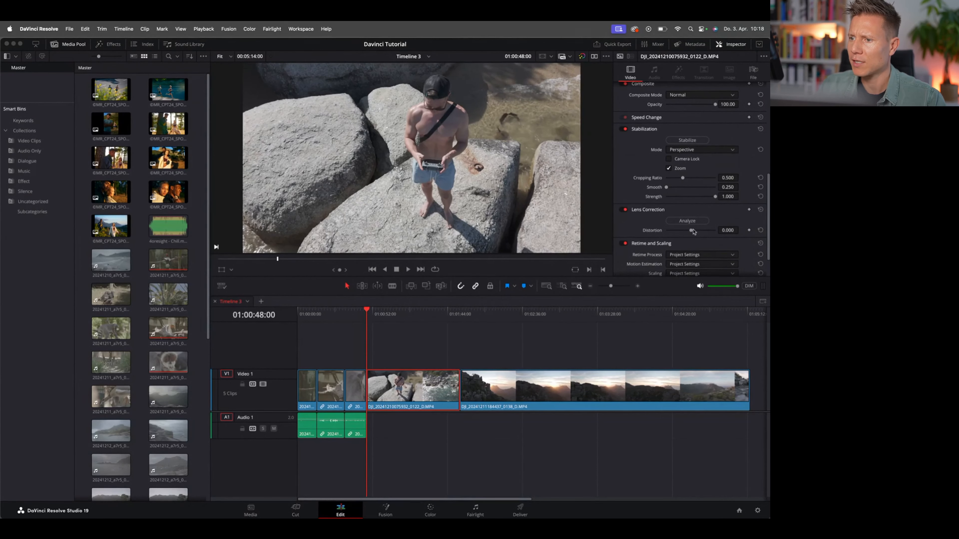
# Select the DJI 0138 clip, scrub through its opening and return the playhead to its start at 01:01:52:17
pyautogui.click(523, 375)
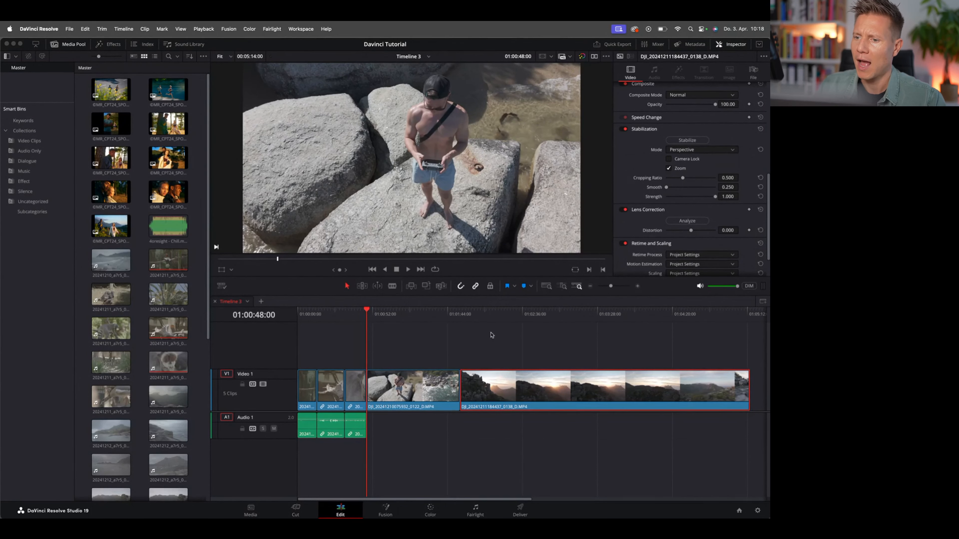
pyautogui.click(463, 315)
pyautogui.click(499, 313)
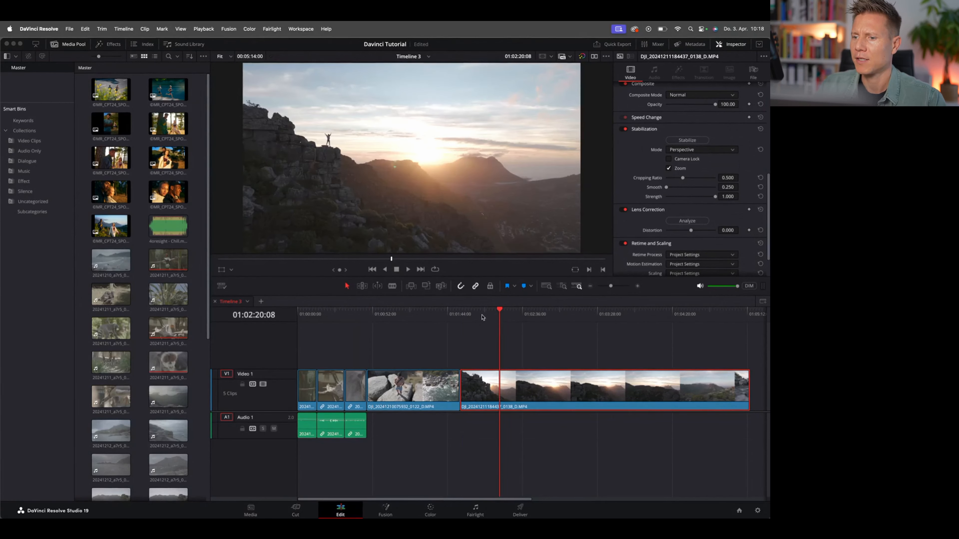
pyautogui.moveTo(466, 316); pyautogui.dragTo(461, 316)
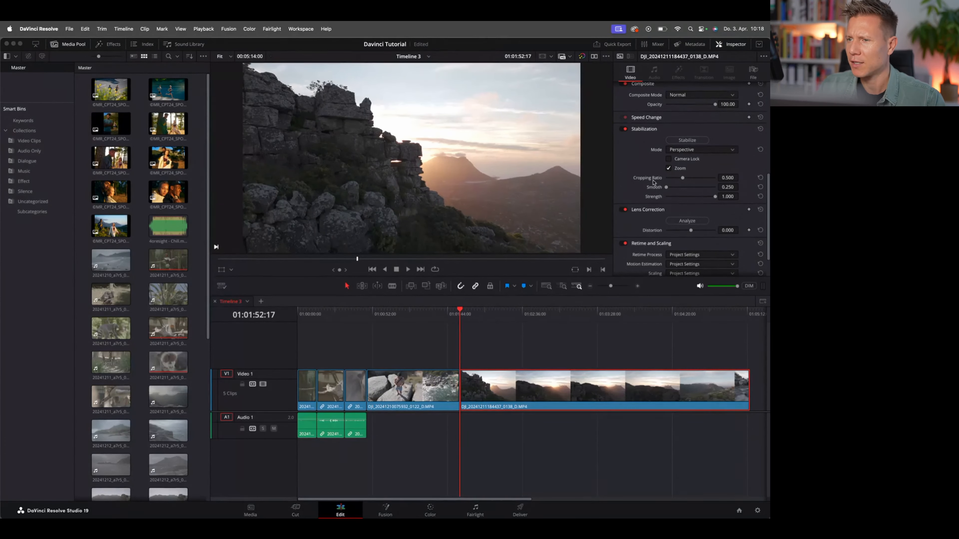
# Return to the Transform settings of the DJI 0138 clip and hide the Inspector
pyautogui.scroll(5, 654, 182)
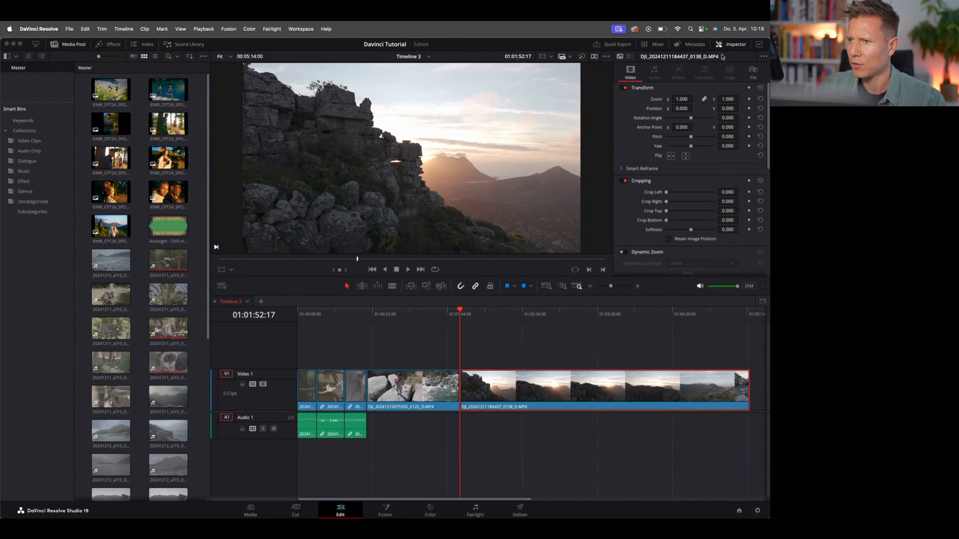
pyautogui.click(729, 45)
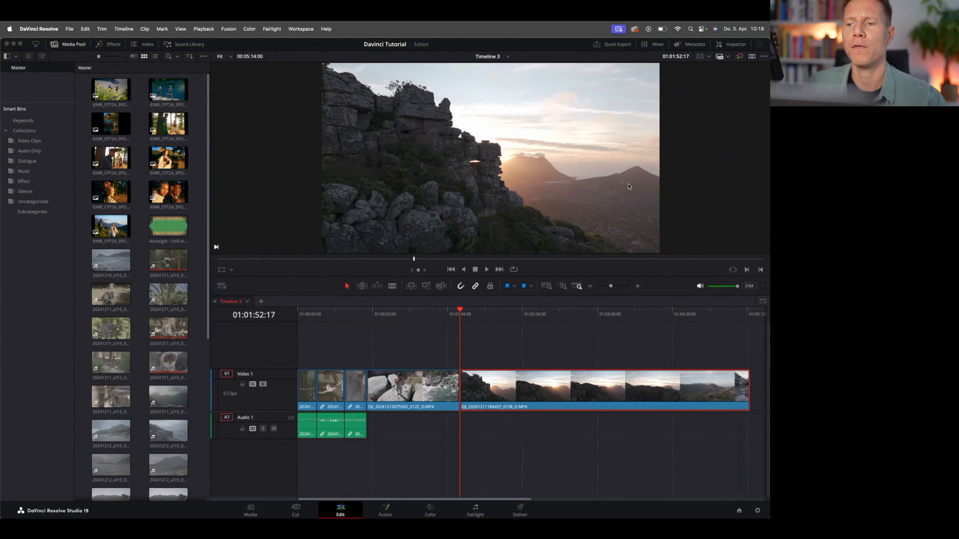
pyautogui.hscroll(1, 369, 381)
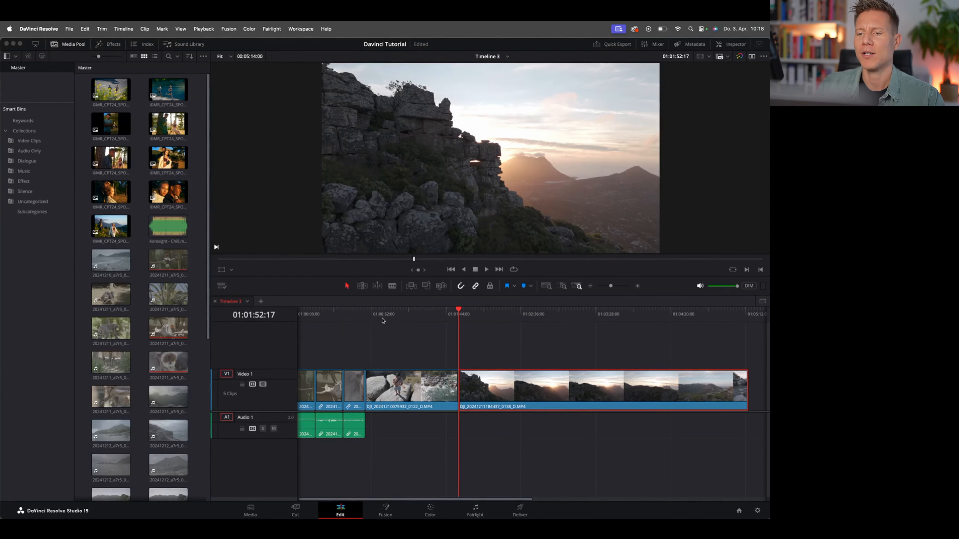
# Split the DJI 0122 clip at 01:00:53:00 and 01:01:06:06 and select the section between the cuts
pyautogui.click(392, 313)
pyautogui.click(378, 314)
pyautogui.moveTo(378, 315); pyautogui.dragTo(373, 318)
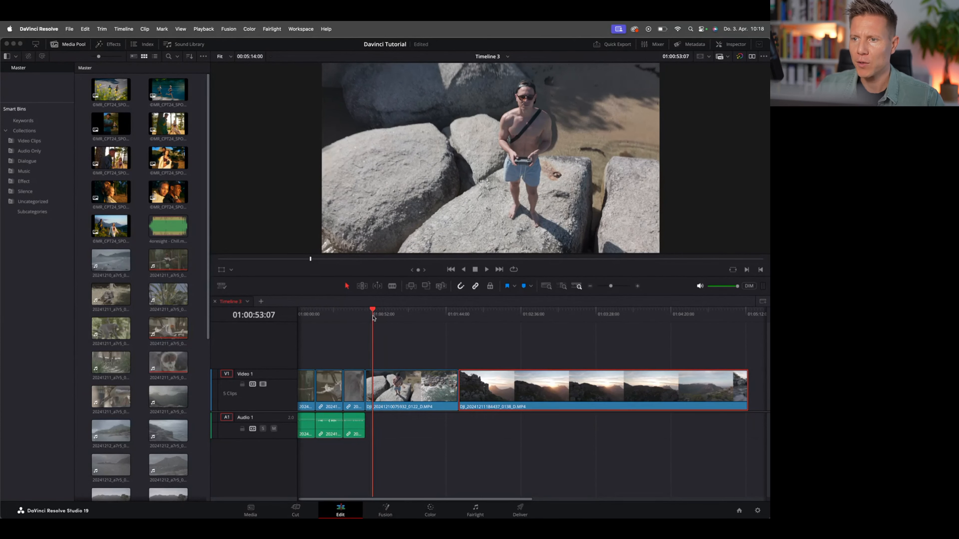
pyautogui.moveTo(373, 319); pyautogui.dragTo(373, 319)
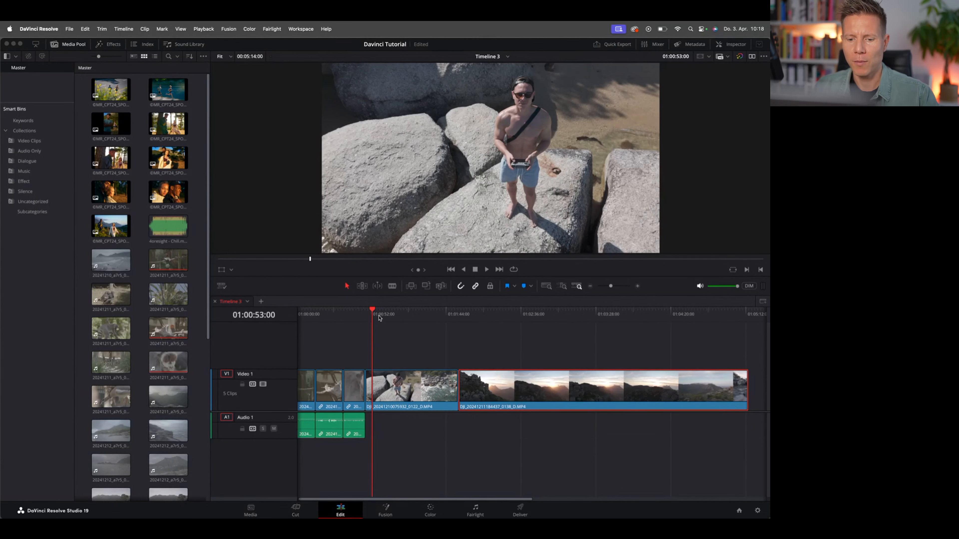
pyautogui.press('super+b')
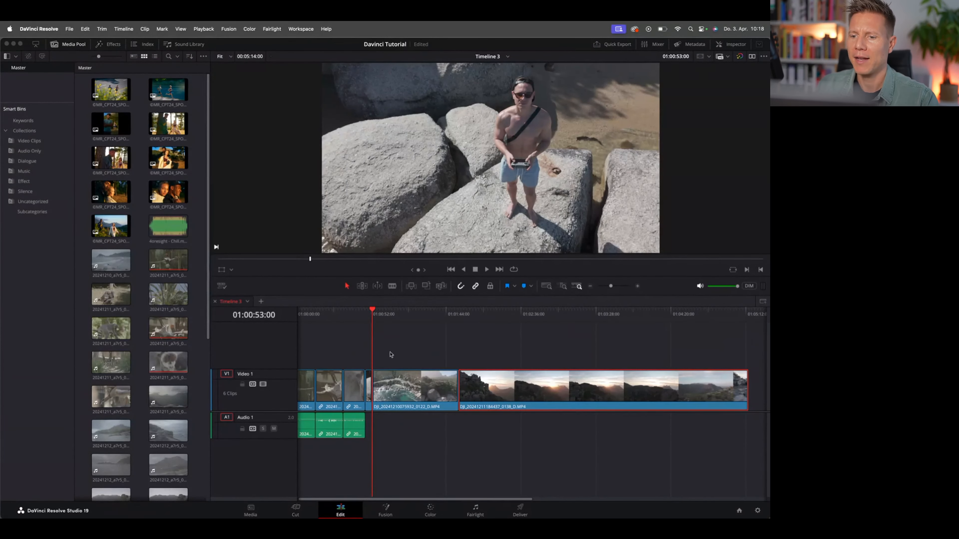
pyautogui.moveTo(372, 316); pyautogui.dragTo(391, 317)
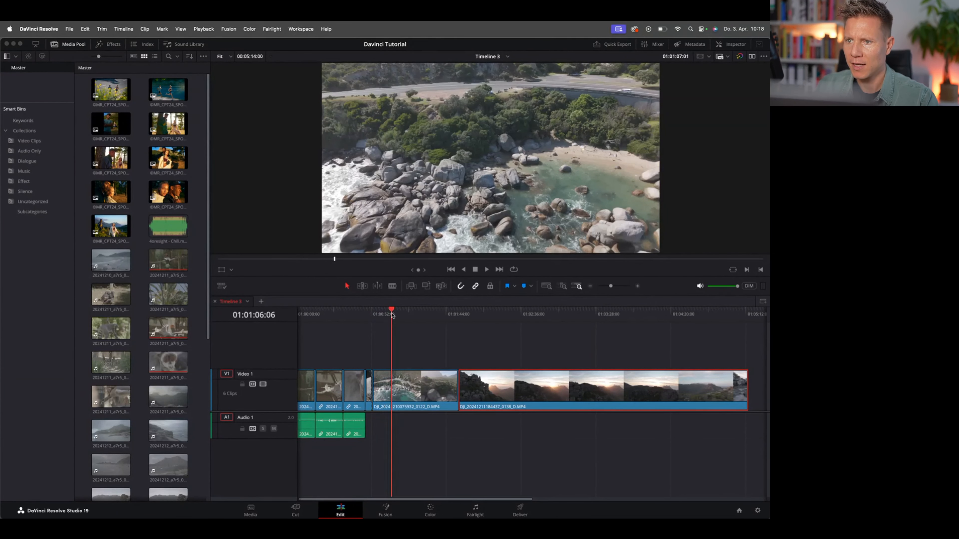
pyautogui.press('super+b')
pyautogui.click(383, 385)
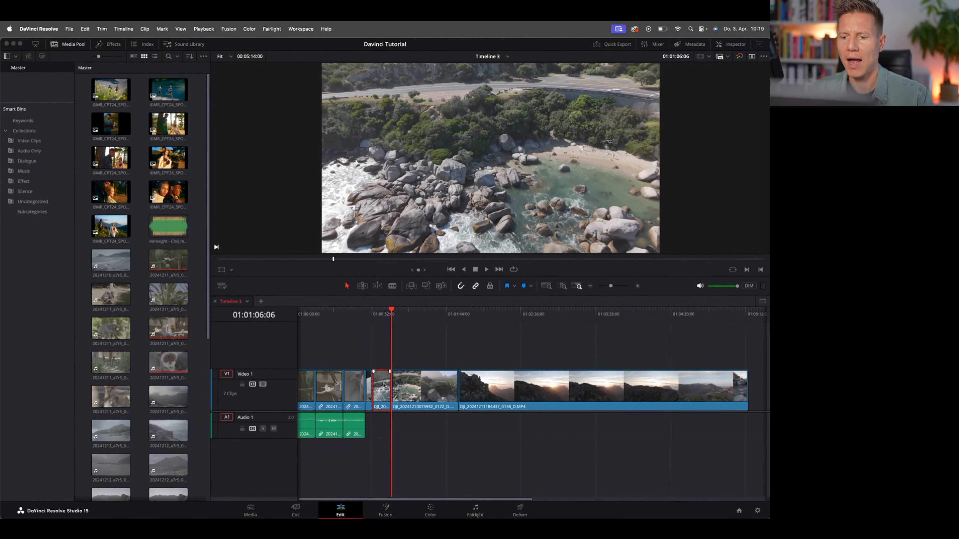
# Move the selected section of the DJI 0122 clip straight up to Video 2
pyautogui.hotkey('ctrl', 'Up')
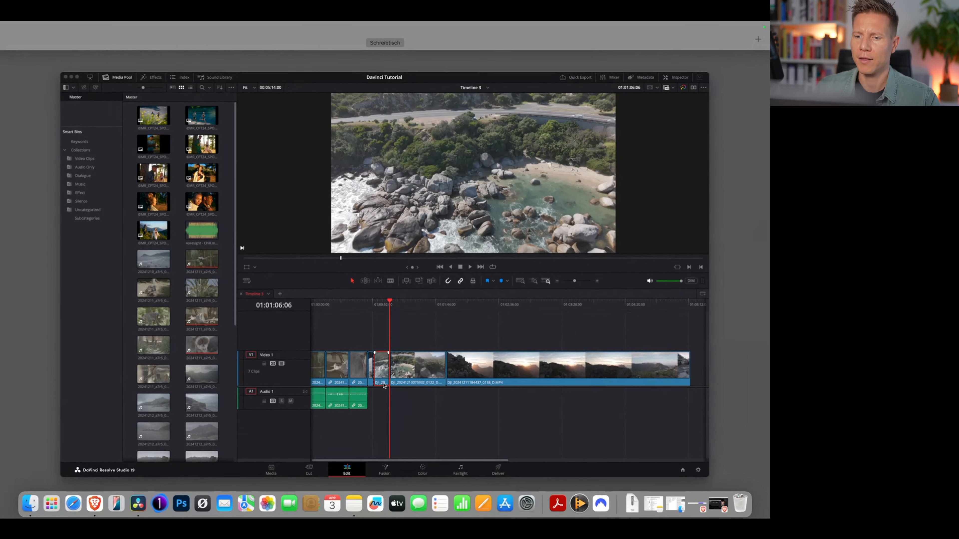
pyautogui.click(380, 376)
pyautogui.hotkey('alt', 'Up')
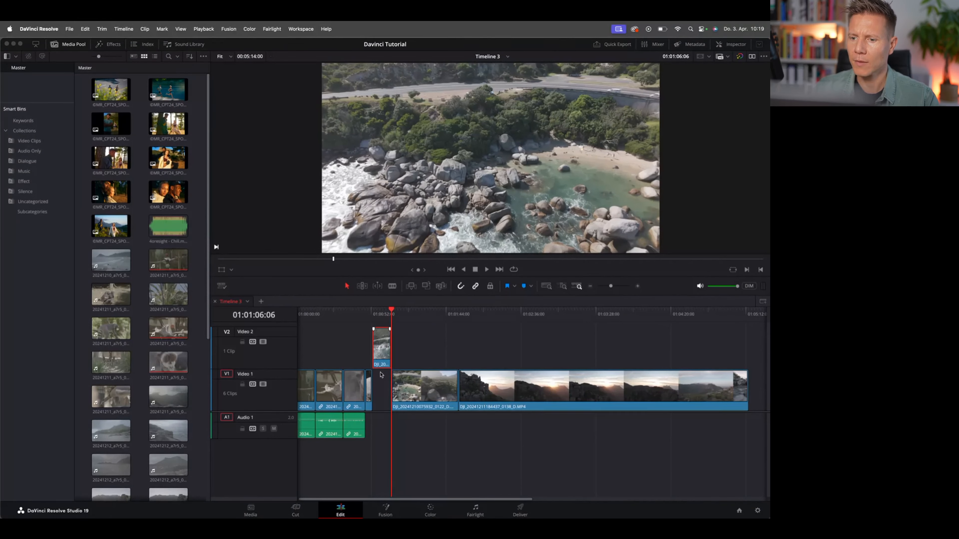
# Isolate a section near the beginning of the DJI 0138 clip with two cuts, the second at 01:02:20:08
pyautogui.click(507, 316)
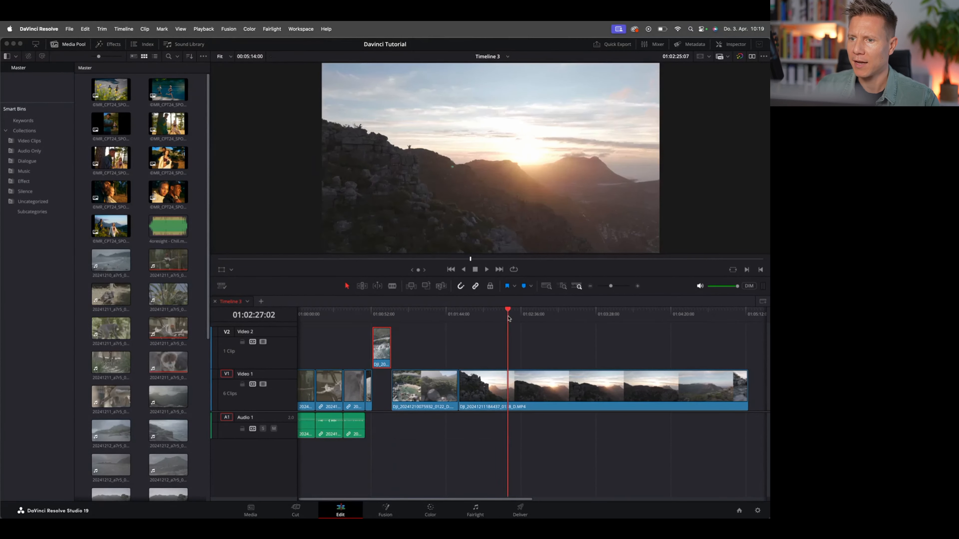
pyautogui.moveTo(508, 318)
pyautogui.mouseDown()
pyautogui.moveTo(515, 319)
pyautogui.moveTo(478, 319)
pyautogui.moveTo(514, 313)
pyautogui.moveTo(498, 314)
pyautogui.mouseUp()
pyautogui.press('super+b')
pyautogui.press('super+b')
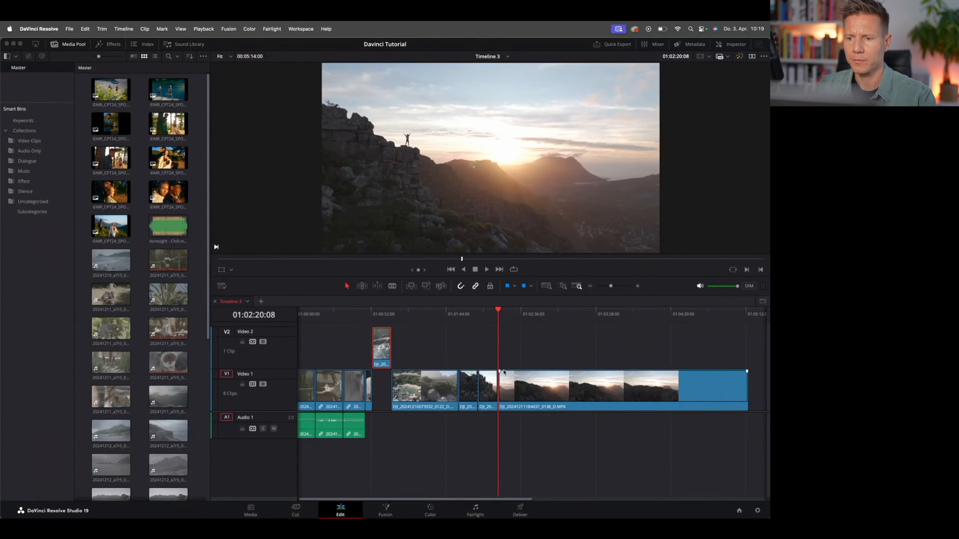
# Move the isolated DJI 0138 section up to Video 2 and select both clips on that track
pyautogui.click(485, 382)
pyautogui.hotkey('ctrl', 'Up')
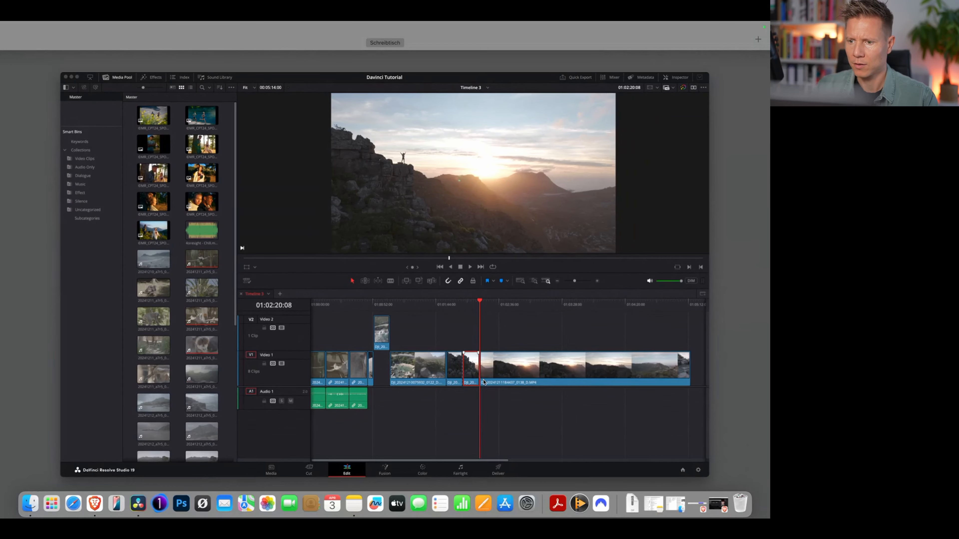
pyautogui.click(484, 382)
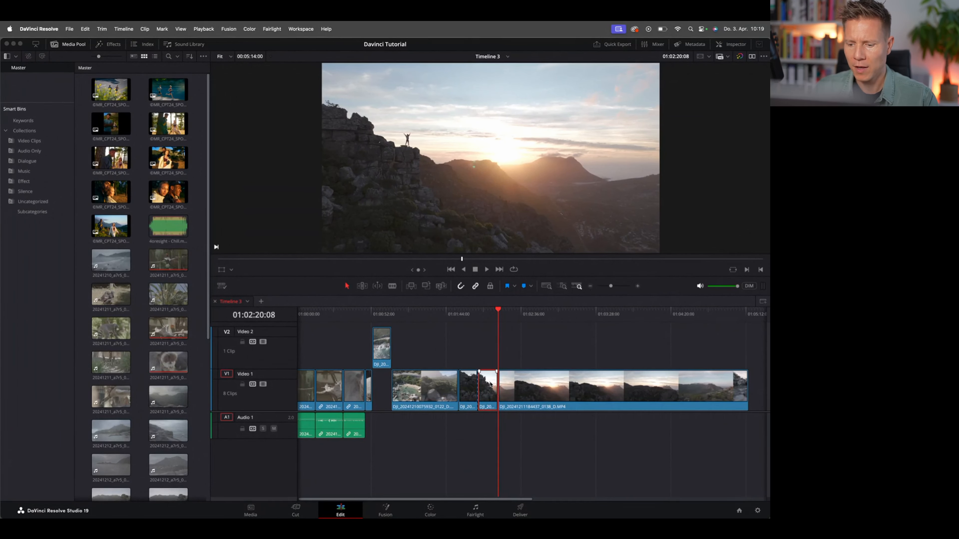
pyautogui.hotkey('alt', 'Up')
pyautogui.moveTo(526, 342); pyautogui.dragTo(360, 356)
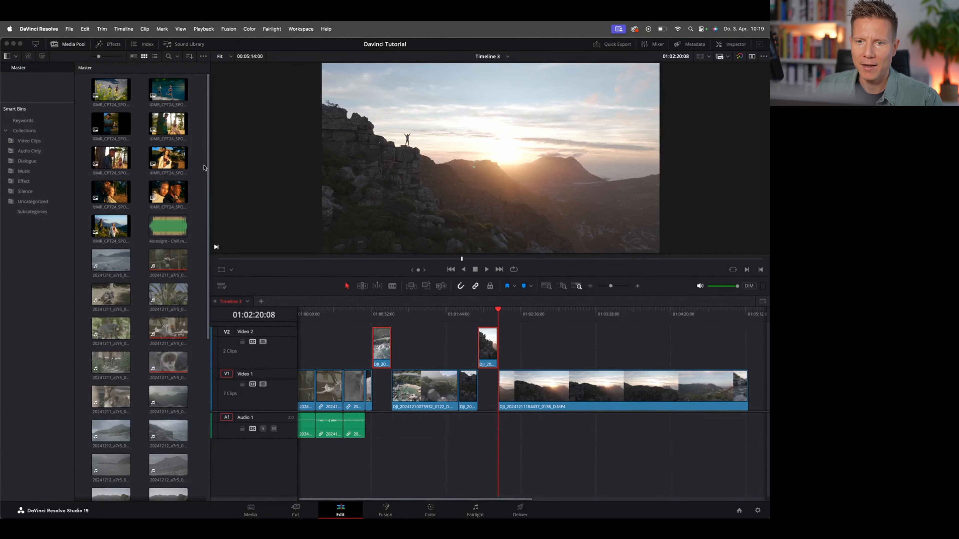
# Browse the remaining media and existing timelines in the Media Pool, and add an empty timeline tab beside Timeline 3
pyautogui.moveTo(207, 147); pyautogui.dragTo(200, 352)
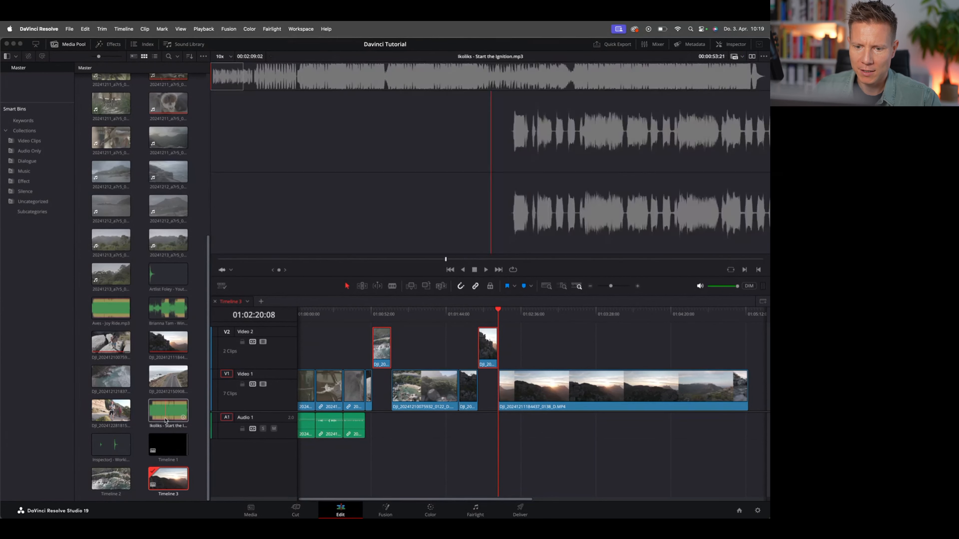
pyautogui.hscroll(1, 477, 346)
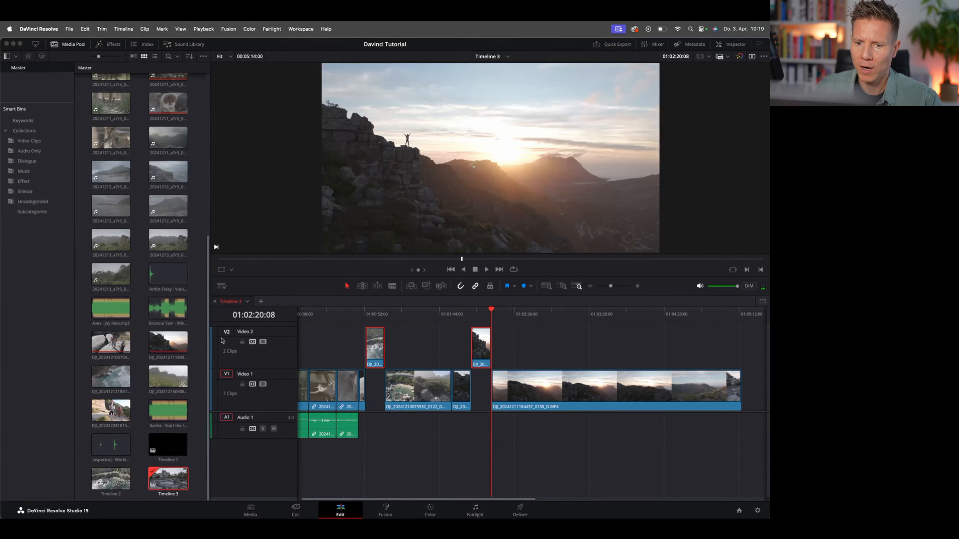
pyautogui.click(261, 301)
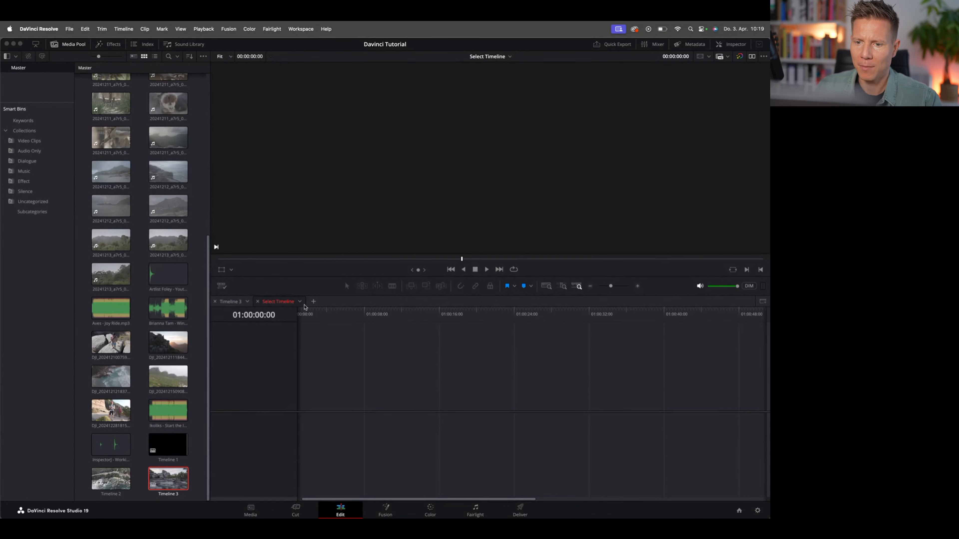
# Turn Display Stacked Timelines off and back on in the timeline view options
pyautogui.click(224, 287)
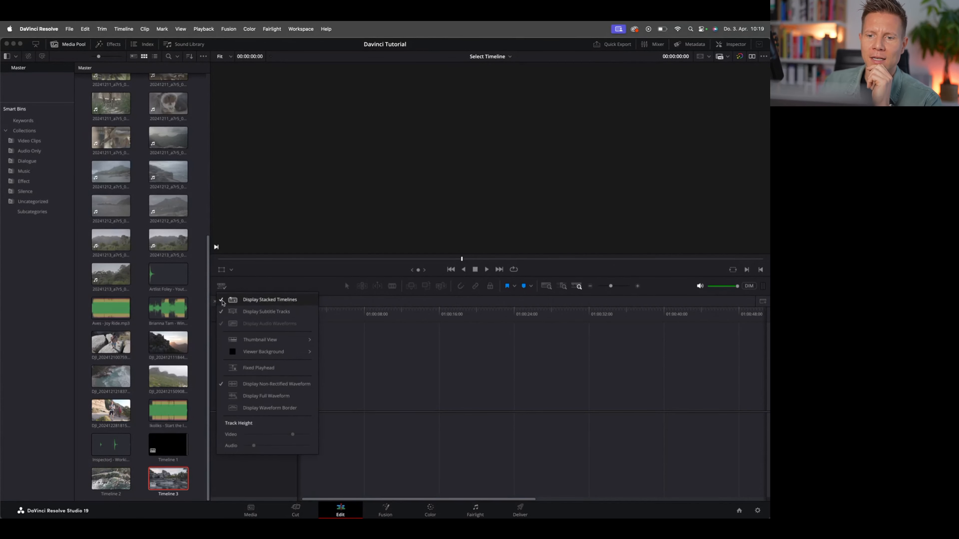
pyautogui.click(223, 302)
pyautogui.click(222, 286)
pyautogui.click(227, 301)
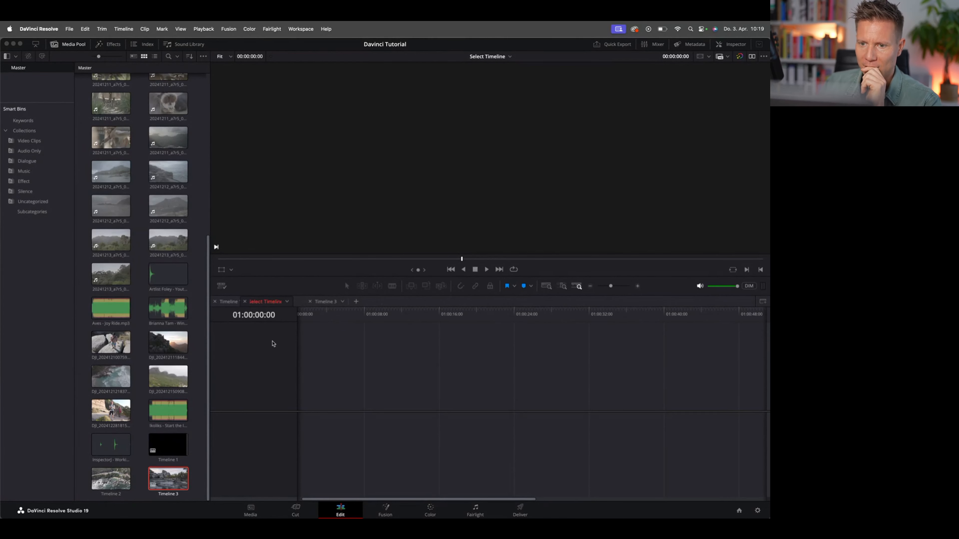
# Copy the two selected Video 2 clips from Timeline 3 into the empty timeline and delete the gap between them
pyautogui.click(277, 301)
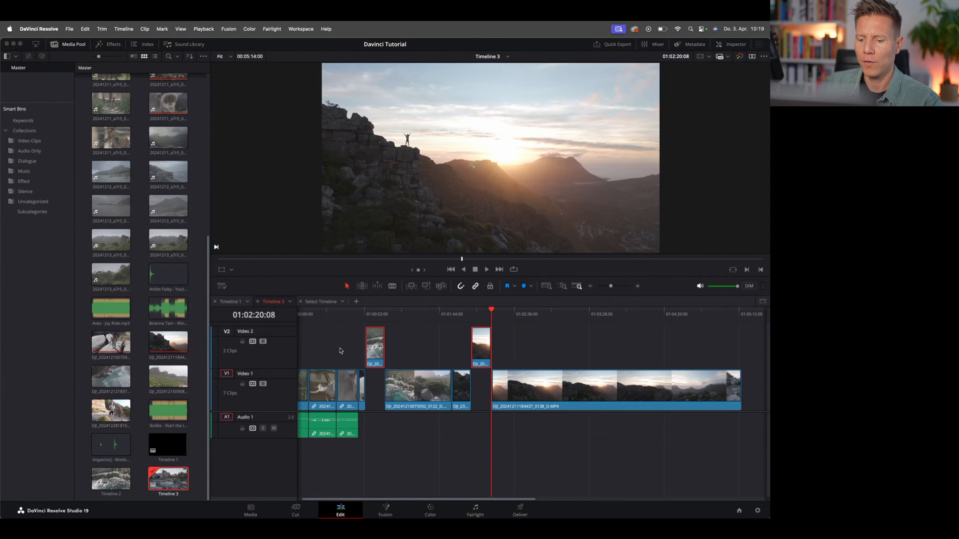
pyautogui.click(322, 302)
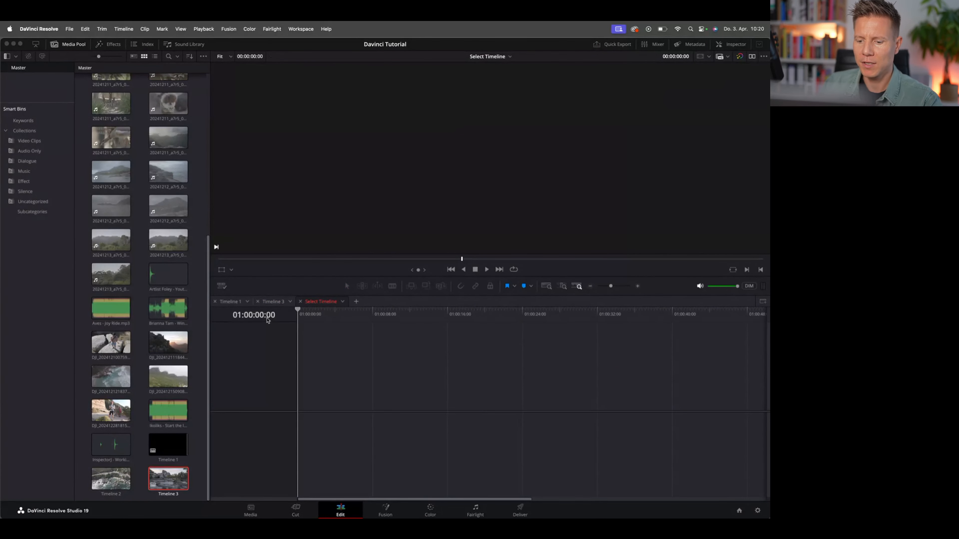
pyautogui.press('super+shift+z')
pyautogui.click(359, 358)
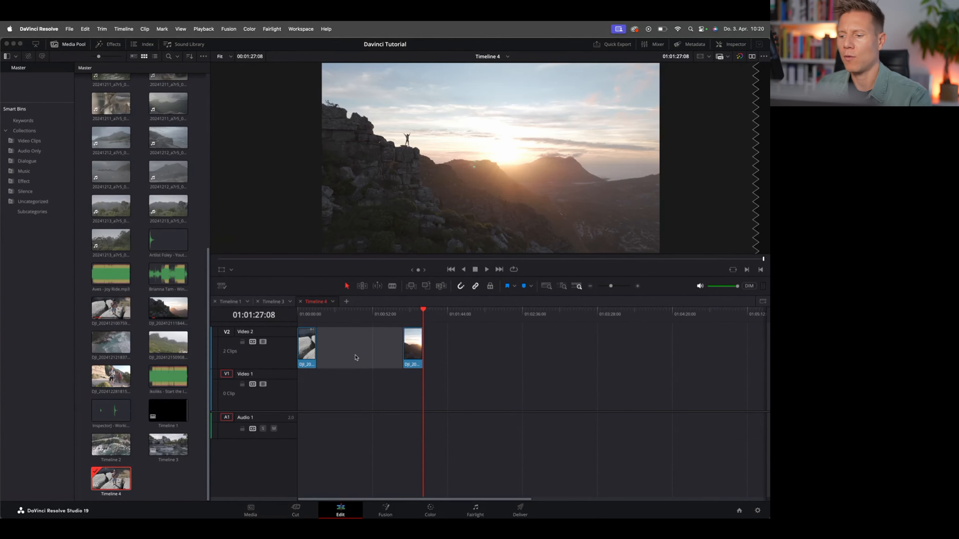
pyautogui.press('BackSpace')
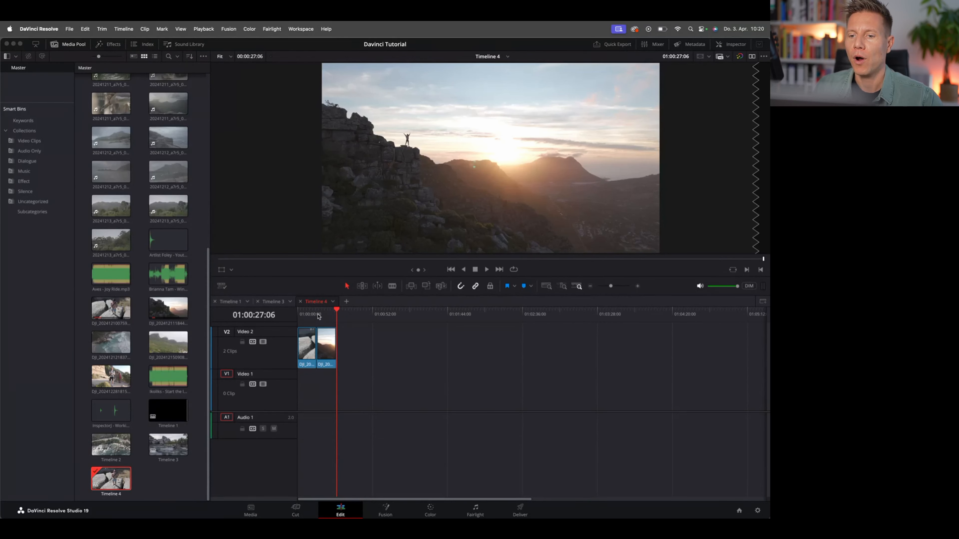
# Move both clips of Timeline 4 down to Video 1, play the opening and return the playhead to 01:00:00:00
pyautogui.click(317, 314)
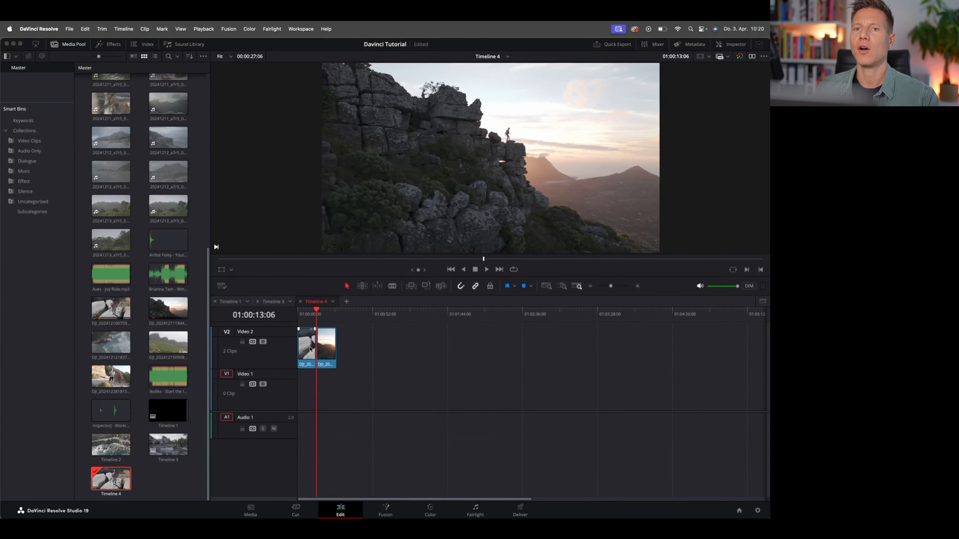
pyautogui.press('super+z')
pyautogui.moveTo(304, 312); pyautogui.dragTo(286, 316)
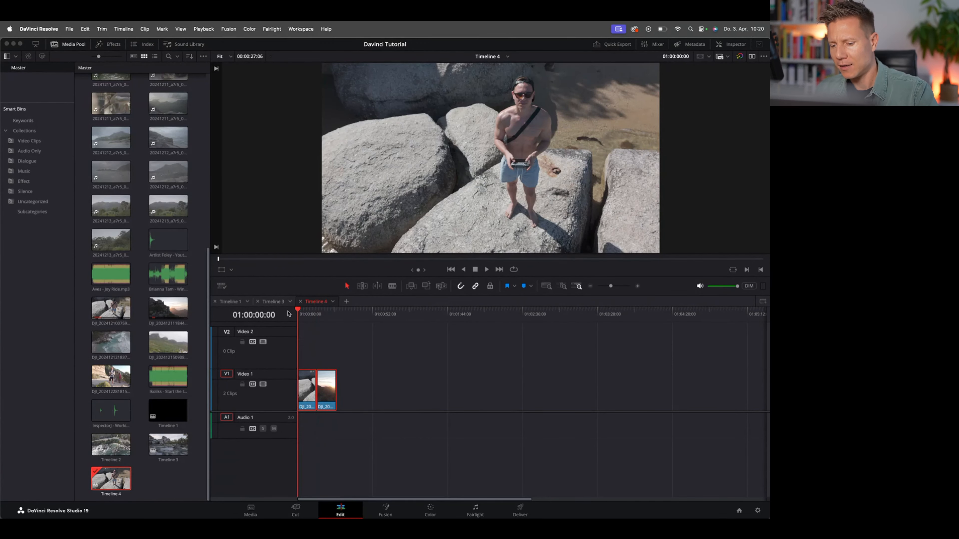
pyautogui.press('space')
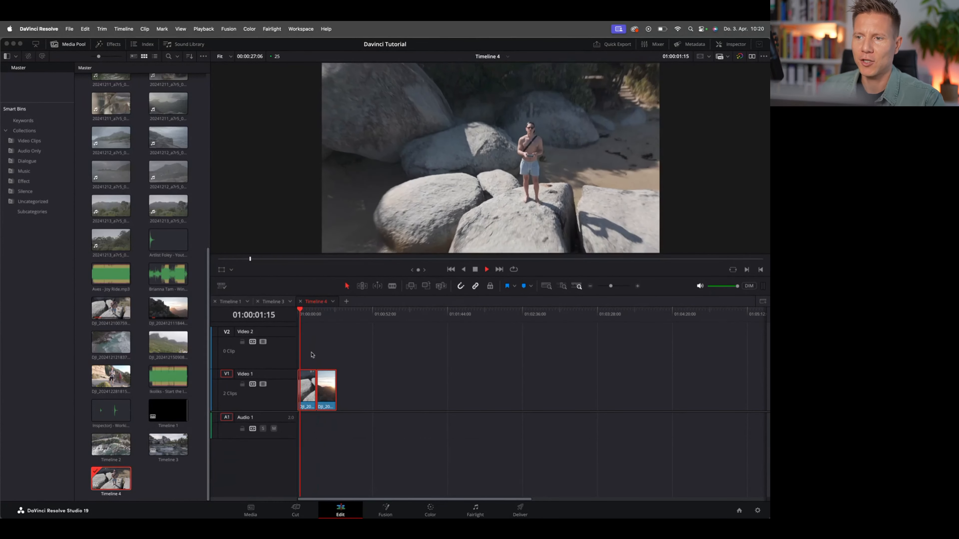
pyautogui.press('space')
pyautogui.moveTo(309, 311); pyautogui.dragTo(296, 313)
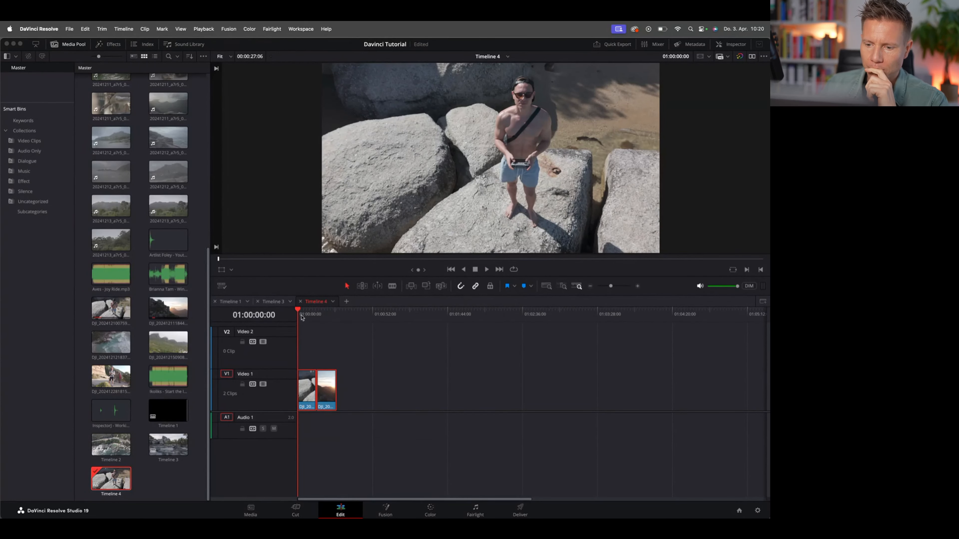
# Review the Quick Export presets for Timeline 4 and close the dialog without exporting
pyautogui.click(616, 44)
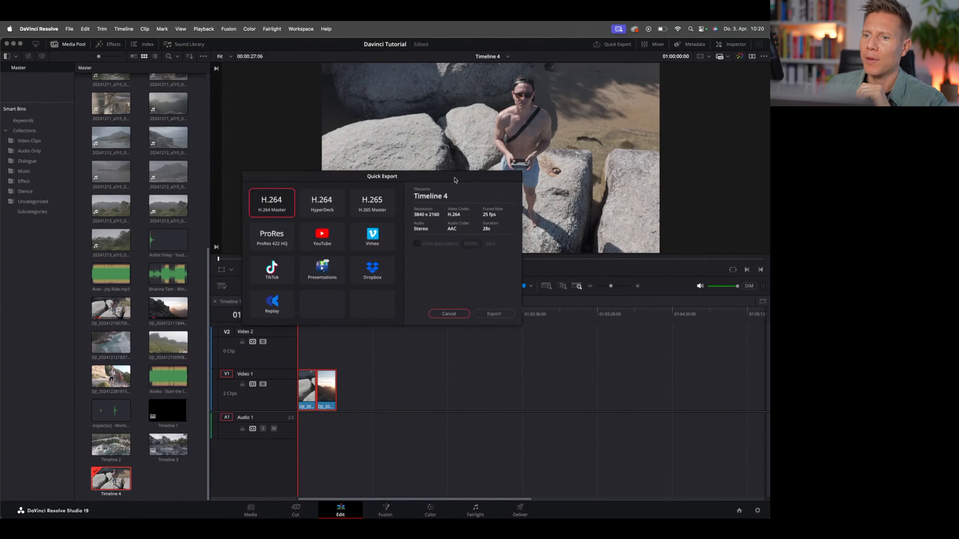
pyautogui.press('Escape')
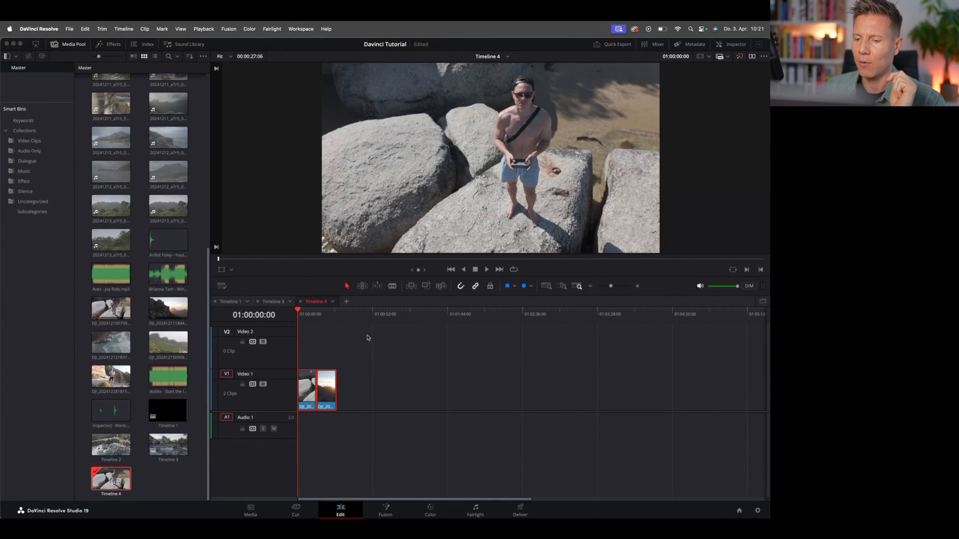
# Switch to Timeline 3 and mark an In point at 01:00:00:00 and an Out point at 01:00:32:16
pyautogui.click(273, 301)
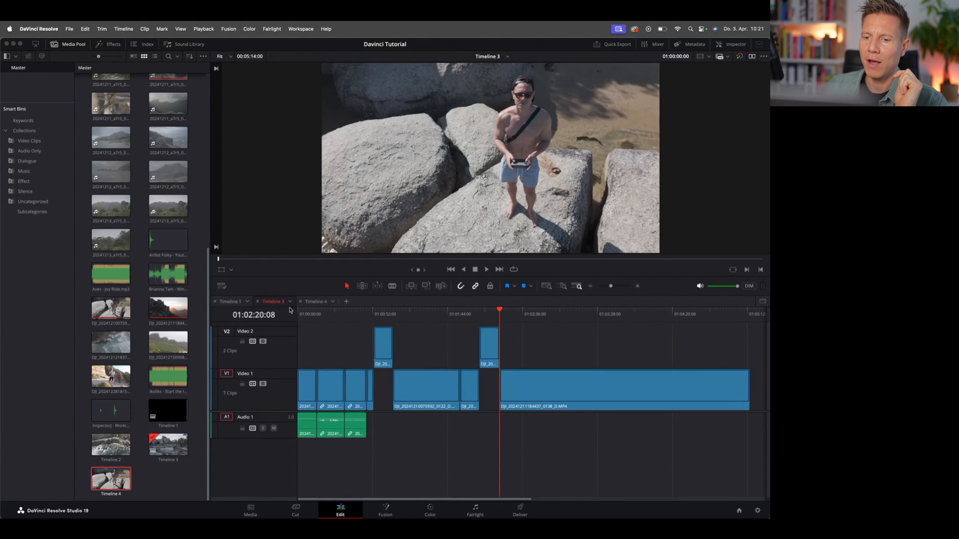
pyautogui.moveTo(347, 313); pyautogui.dragTo(344, 313)
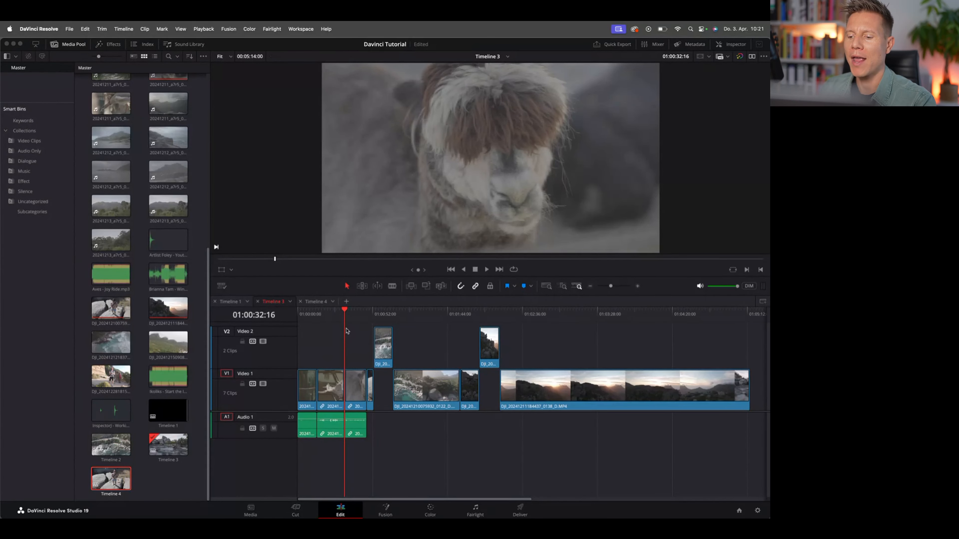
pyautogui.press('Home')
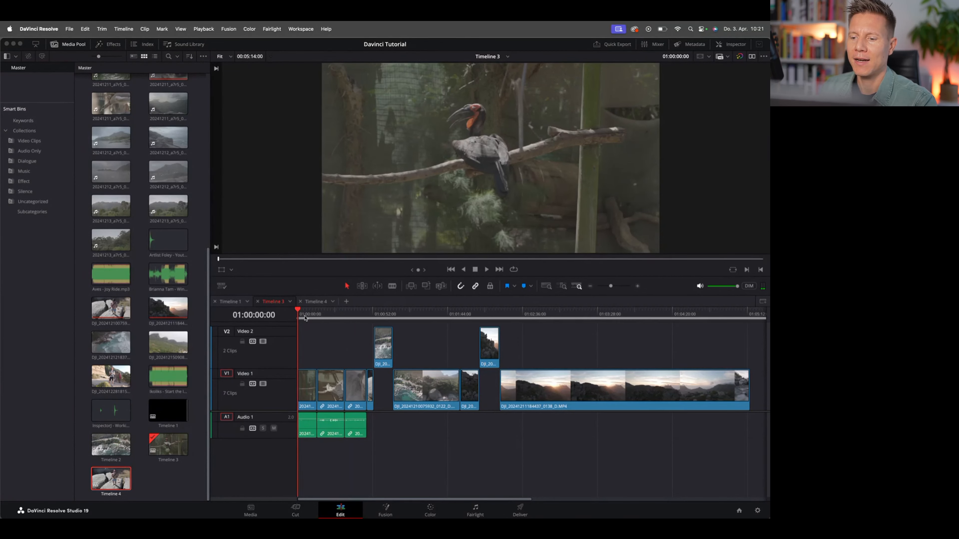
pyautogui.click(344, 316)
pyautogui.press('o')
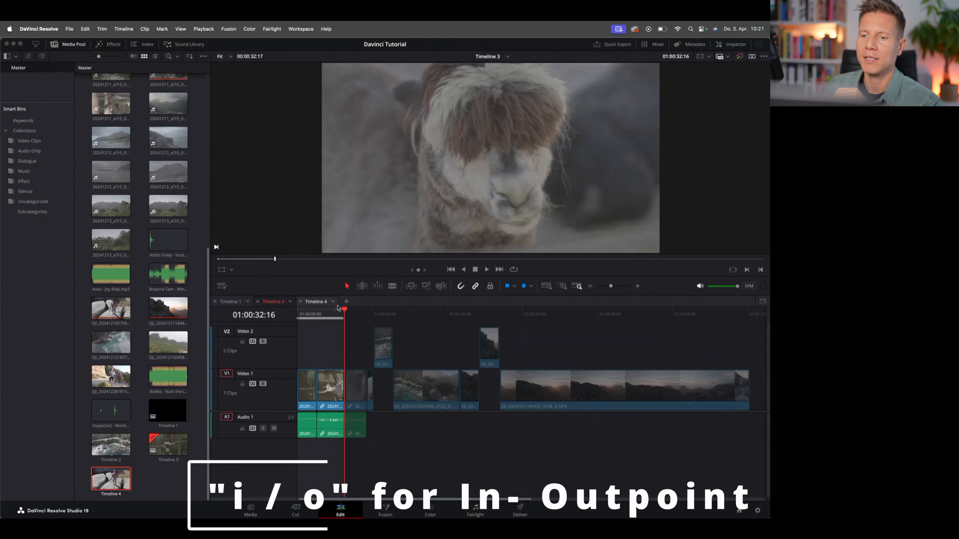
# Check the footage inside Timeline 3's marked range at 01:00:05:24 and 01:00:19:05
pyautogui.click(307, 316)
pyautogui.moveTo(307, 316)
pyautogui.mouseDown()
pyautogui.moveTo(297, 317)
pyautogui.moveTo(345, 317)
pyautogui.moveTo(305, 316)
pyautogui.mouseUp()
pyautogui.press('i')
pyautogui.click(326, 316)
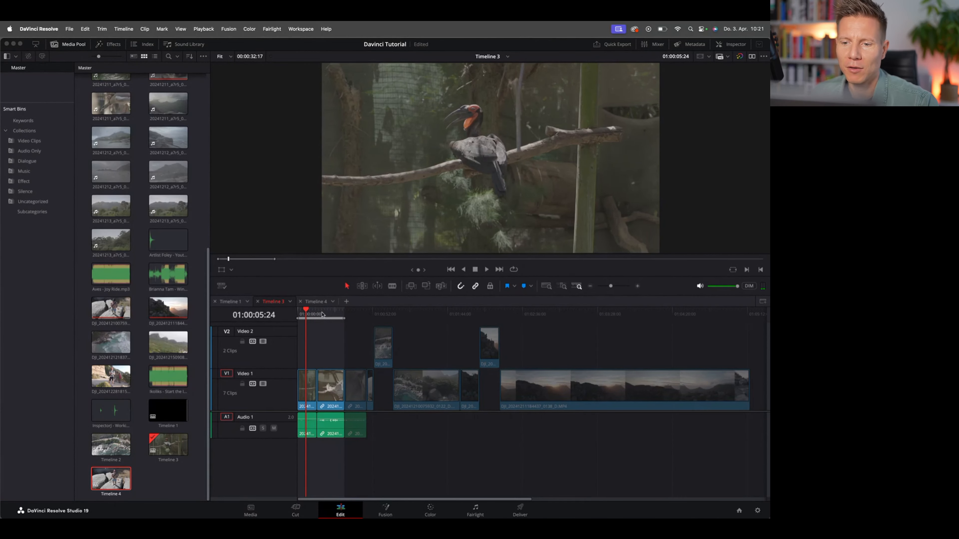
pyautogui.click(324, 315)
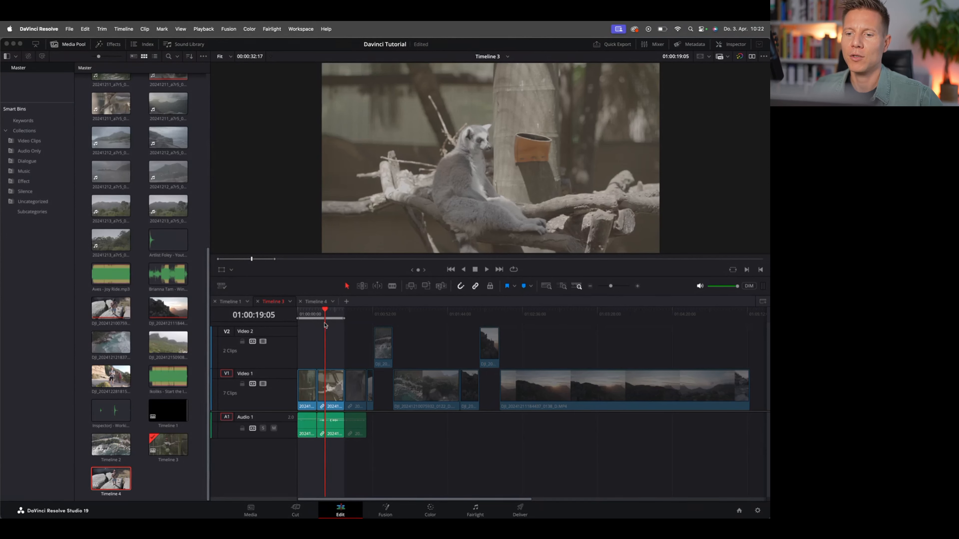
# Switch to Timeline 4 with the range of its two clips marked, and open the Project Manager
pyautogui.click(299, 314)
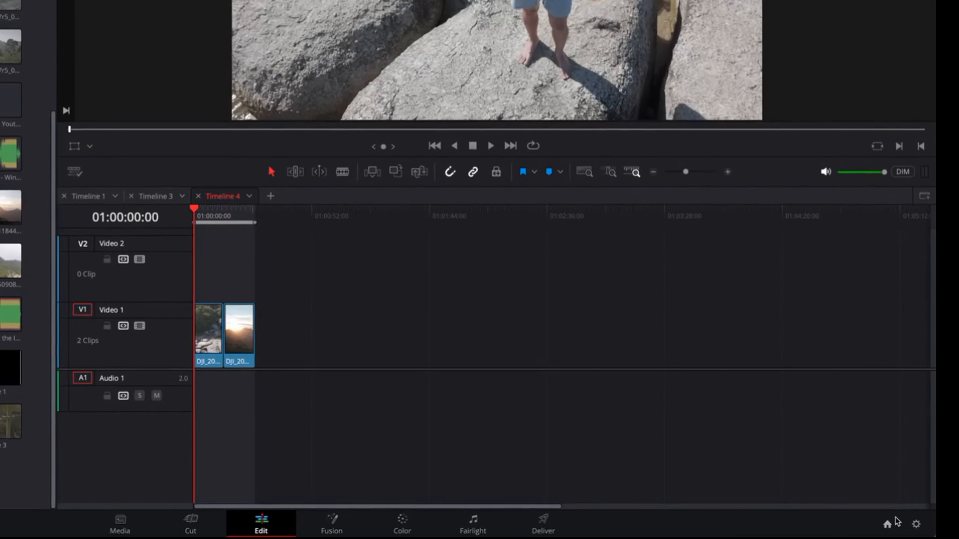
pyautogui.click(887, 525)
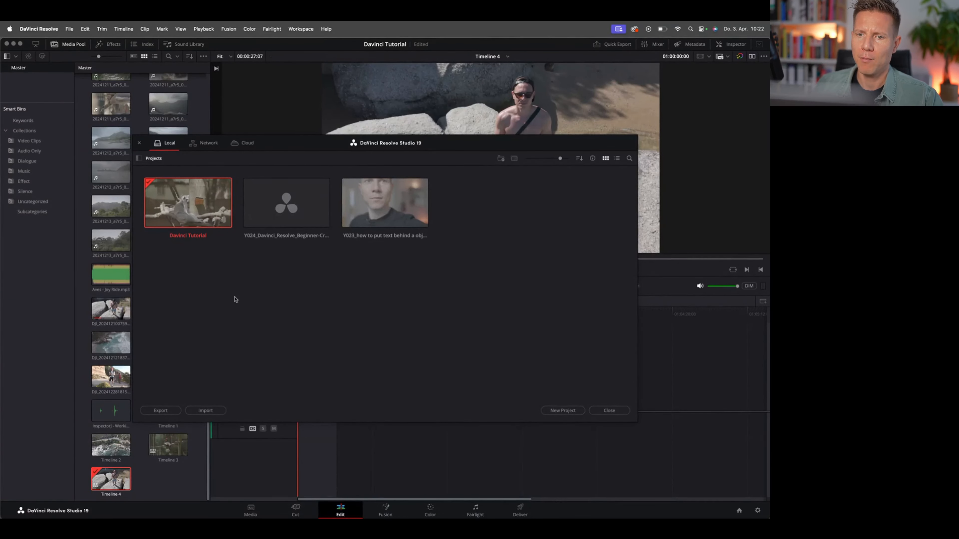
# Close the Project Manager and open the Project Settings to examine the timeline resolution and playback frame rate
pyautogui.click(609, 411)
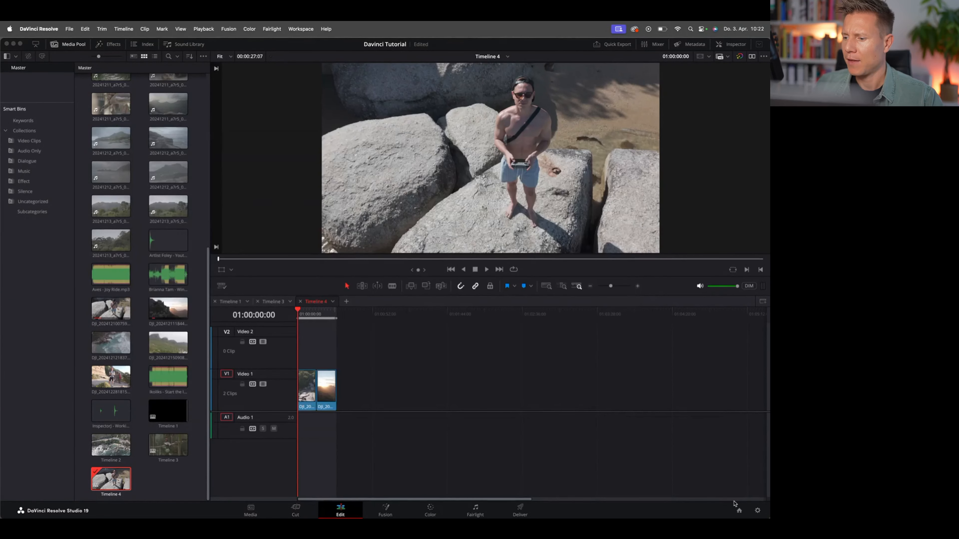
pyautogui.click(757, 511)
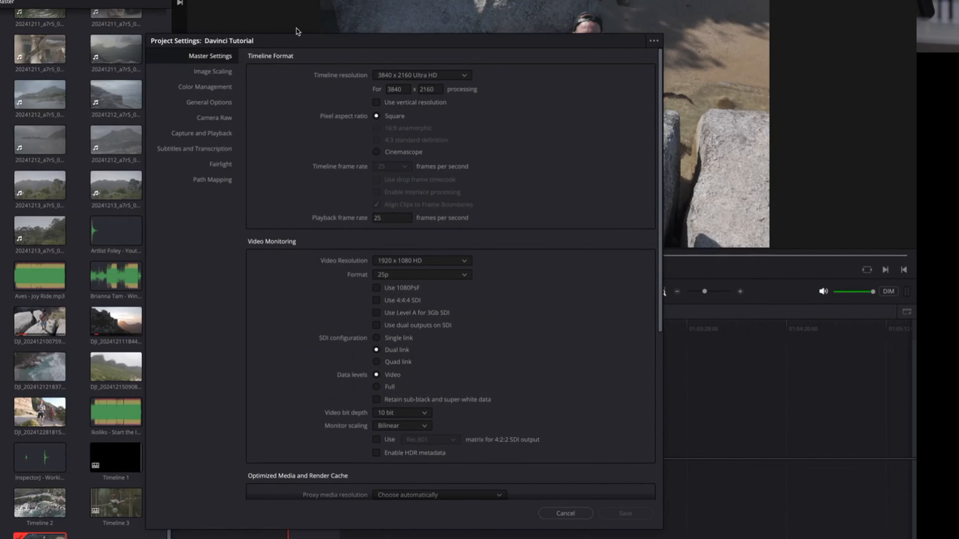
pyautogui.moveTo(313, 42); pyautogui.dragTo(318, 42)
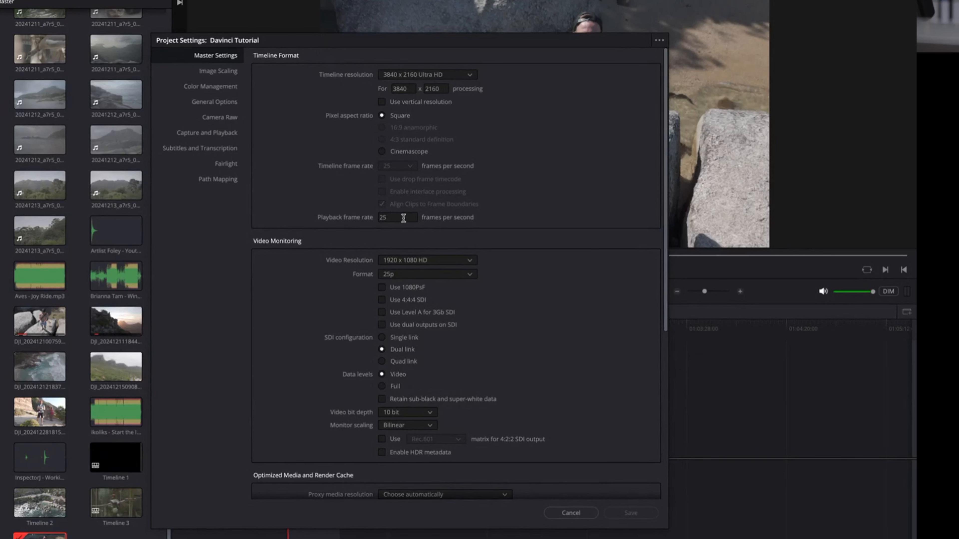
pyautogui.click(404, 218)
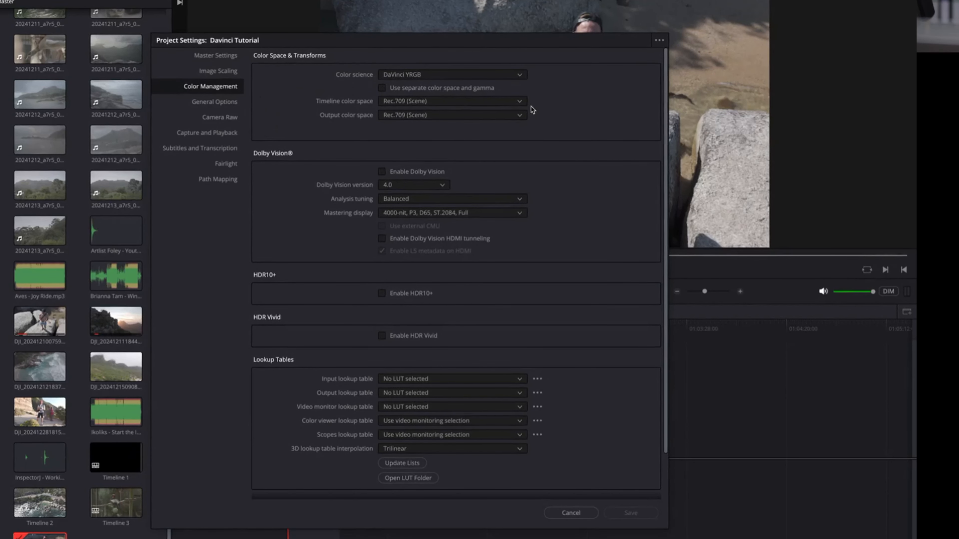
# Set the project's timeline color space to DaVinci WG/Intermediate and the output color space to Rec.709 Gamma 2.4
pyautogui.click(520, 102)
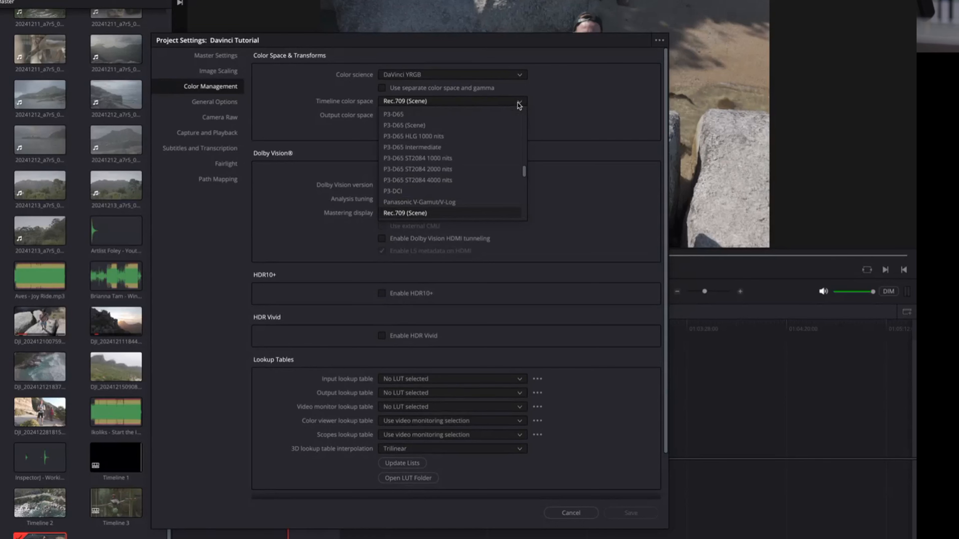
pyautogui.scroll(5, 438, 121)
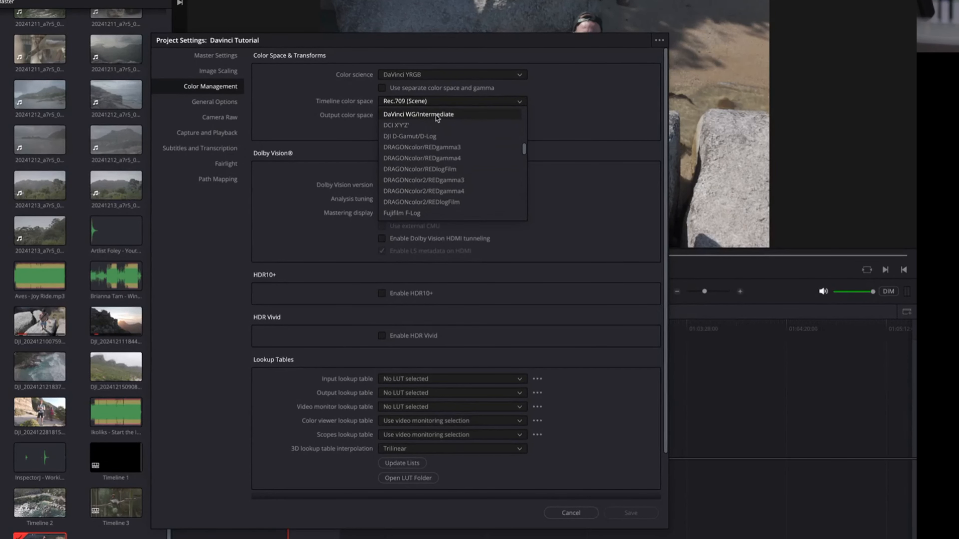
pyautogui.click(438, 115)
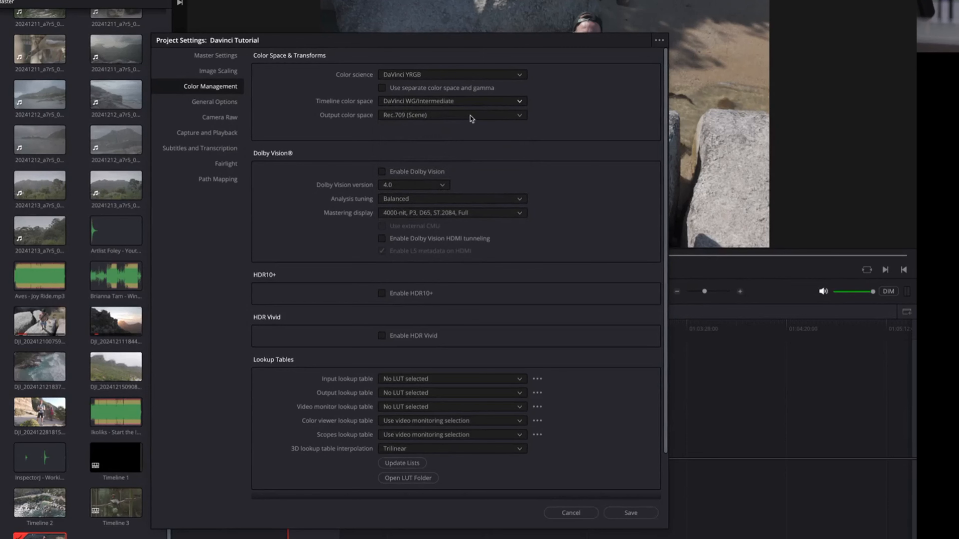
pyautogui.click(476, 119)
pyautogui.scroll(-3, 474, 169)
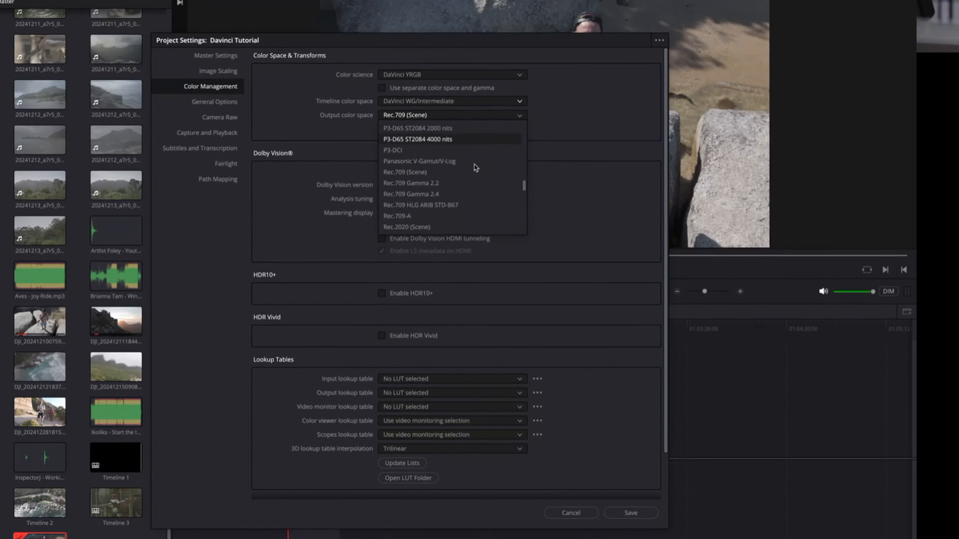
pyautogui.click(421, 194)
# Look through the General Options, Camera Raw, and Capture and Playback settings, recheck Color Management, and save the project settings
pyautogui.click(216, 102)
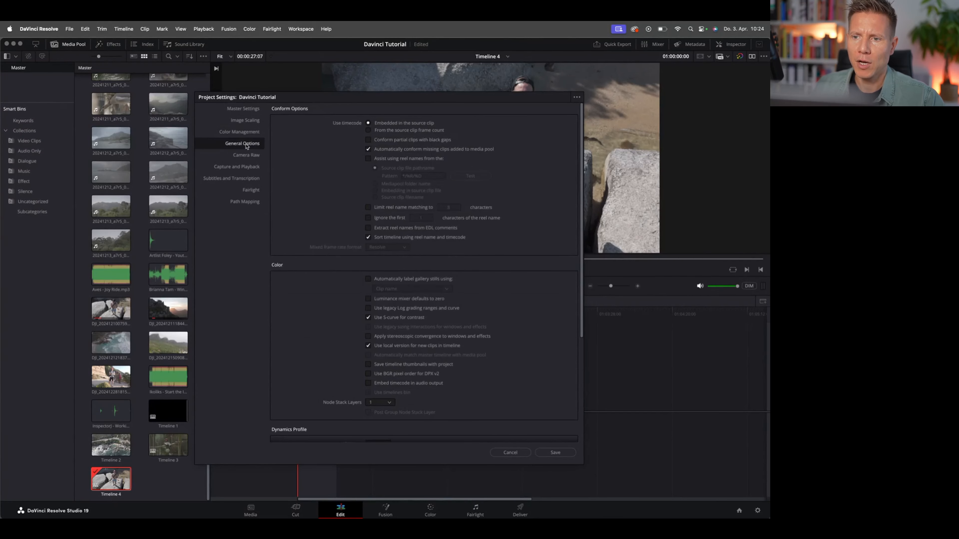
pyautogui.click(247, 155)
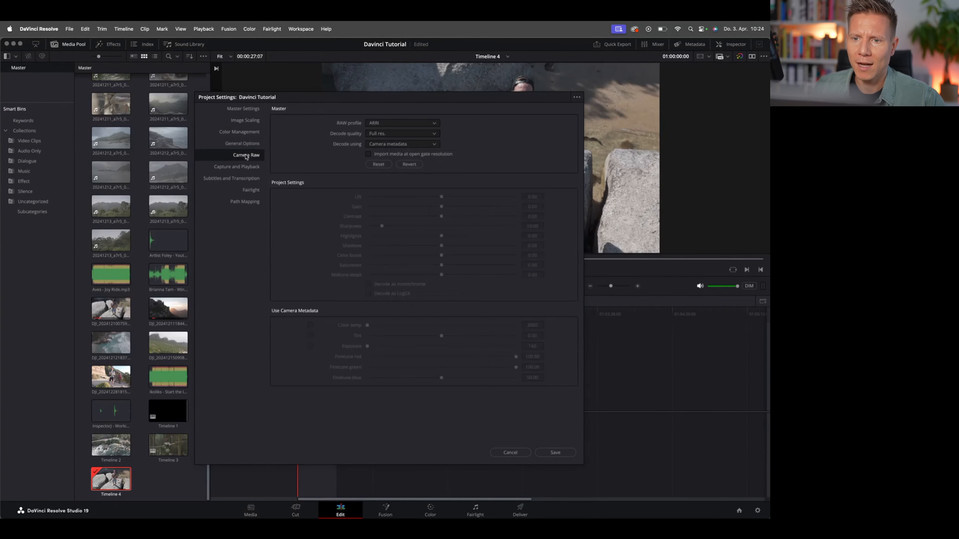
pyautogui.click(253, 167)
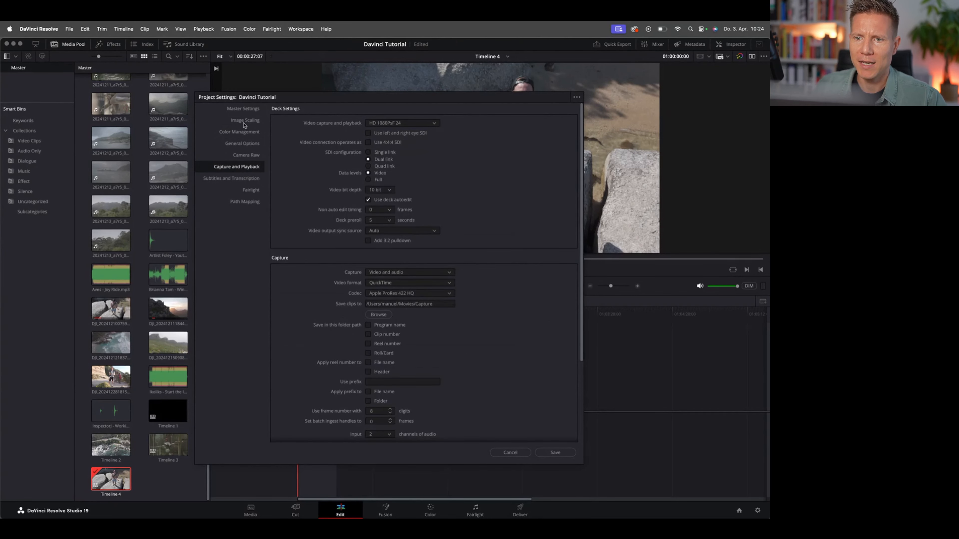
pyautogui.click(240, 132)
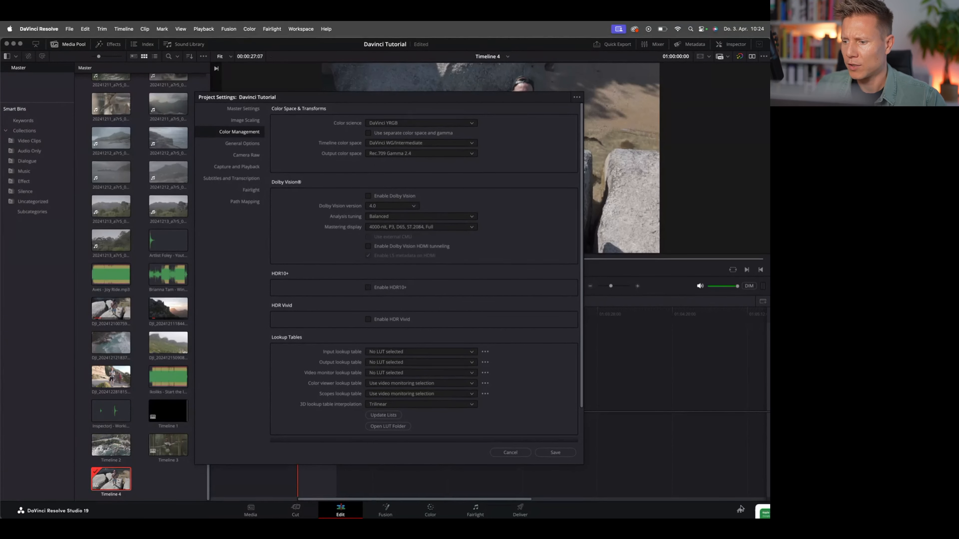
pyautogui.click(554, 453)
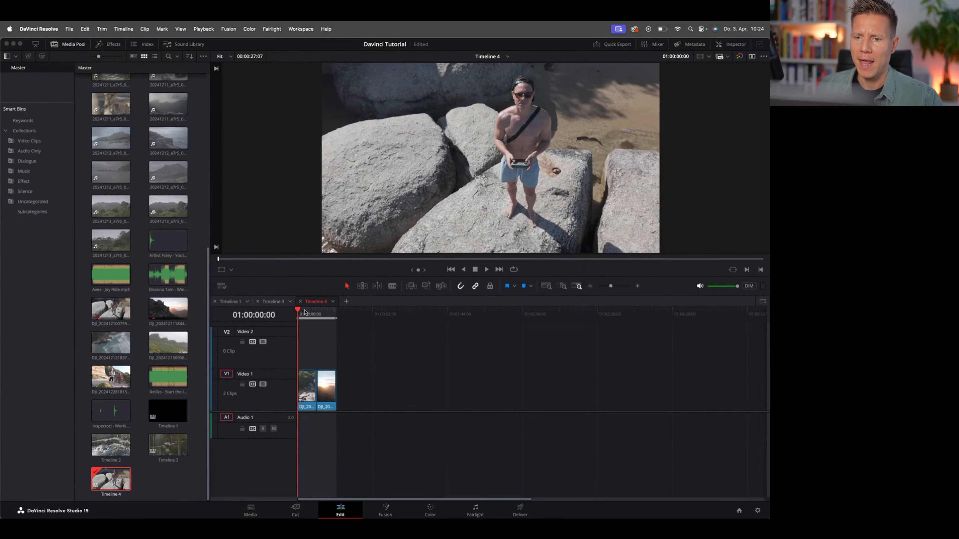
# Open the Deliver page for Timeline 4 and apply the H.264 Master render preset
pyautogui.moveTo(303, 314)
pyautogui.mouseDown()
pyautogui.moveTo(326, 315)
pyautogui.moveTo(293, 329)
pyautogui.mouseUp()
pyautogui.click(520, 510)
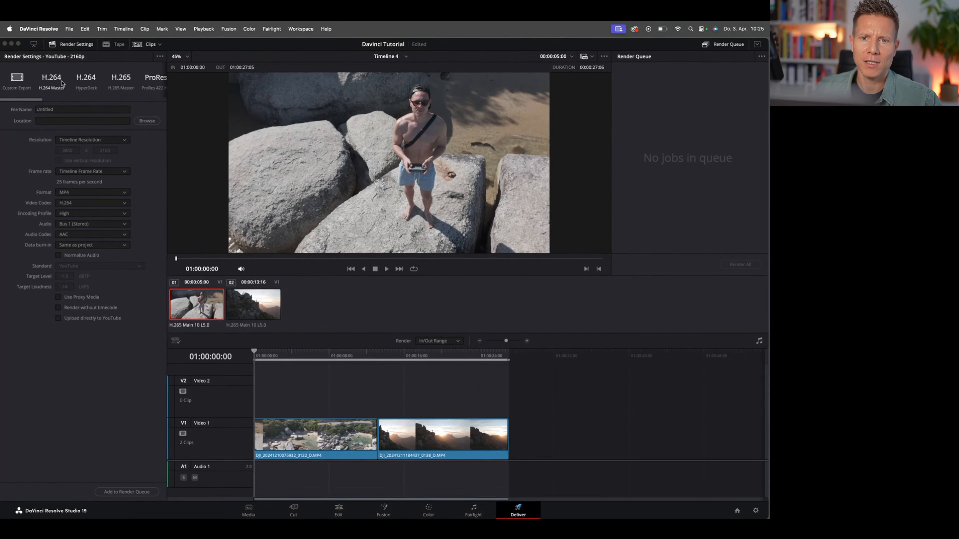
pyautogui.hscroll(5, 63, 83)
pyautogui.hscroll(-5, 44, 84)
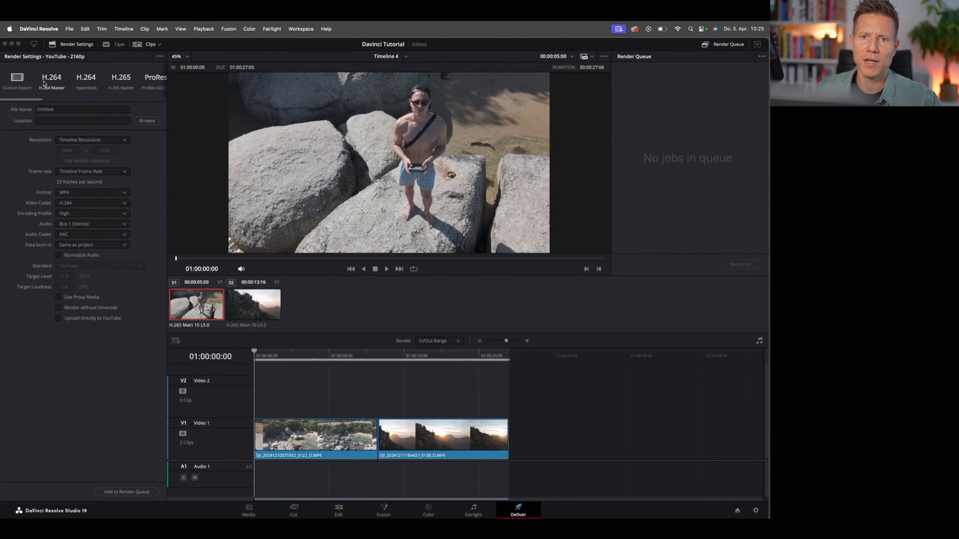
pyautogui.click(46, 81)
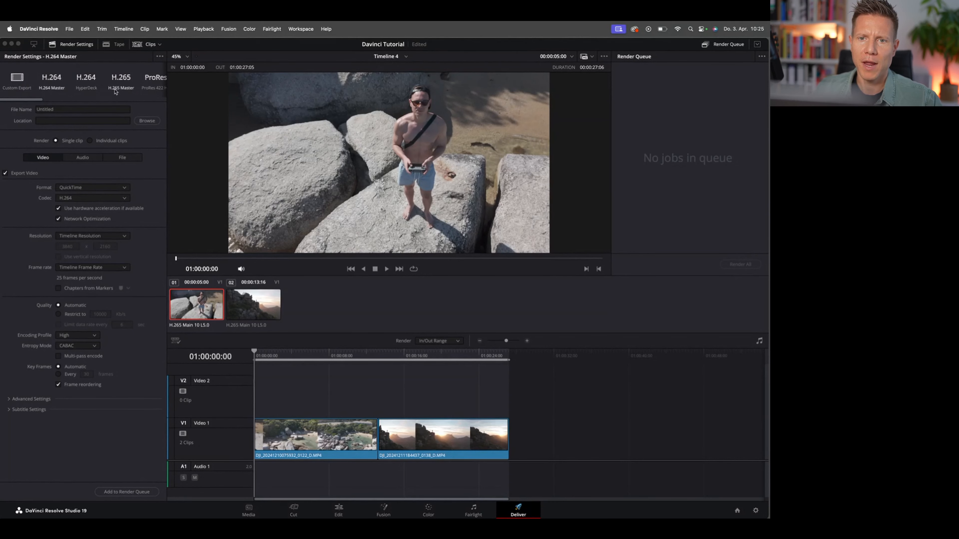
# Change the render preset to YouTube 2160p and enable Normalize Audio
pyautogui.hscroll(5, 112, 78)
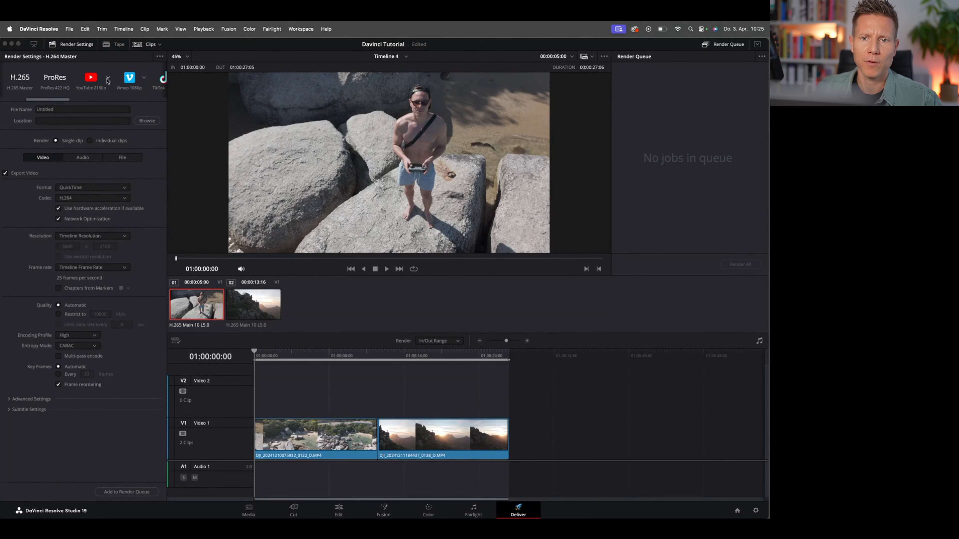
pyautogui.click(109, 78)
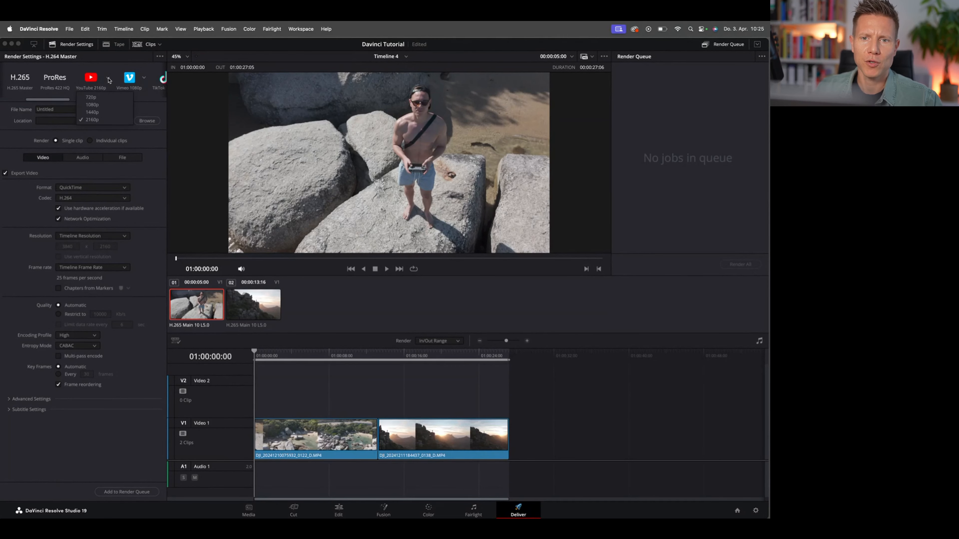
pyautogui.click(95, 120)
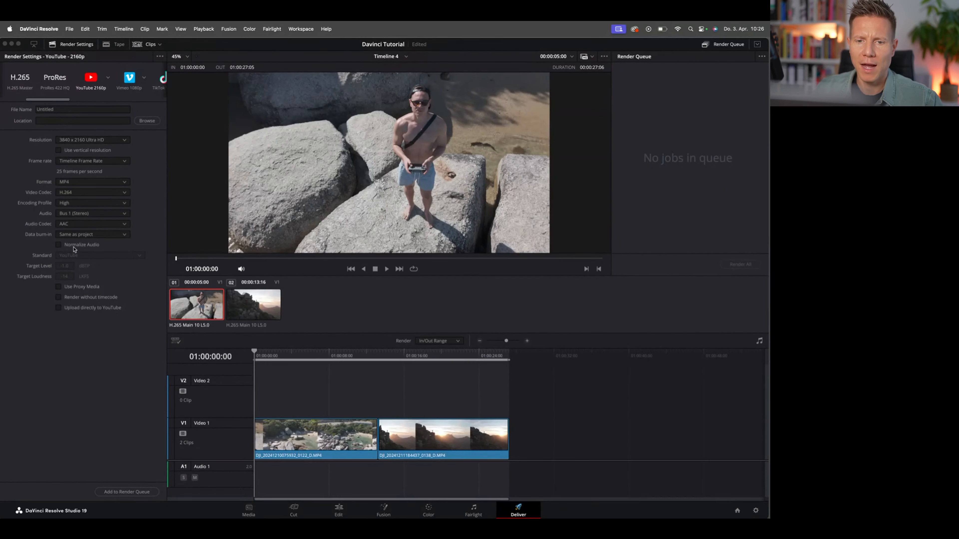
pyautogui.click(59, 245)
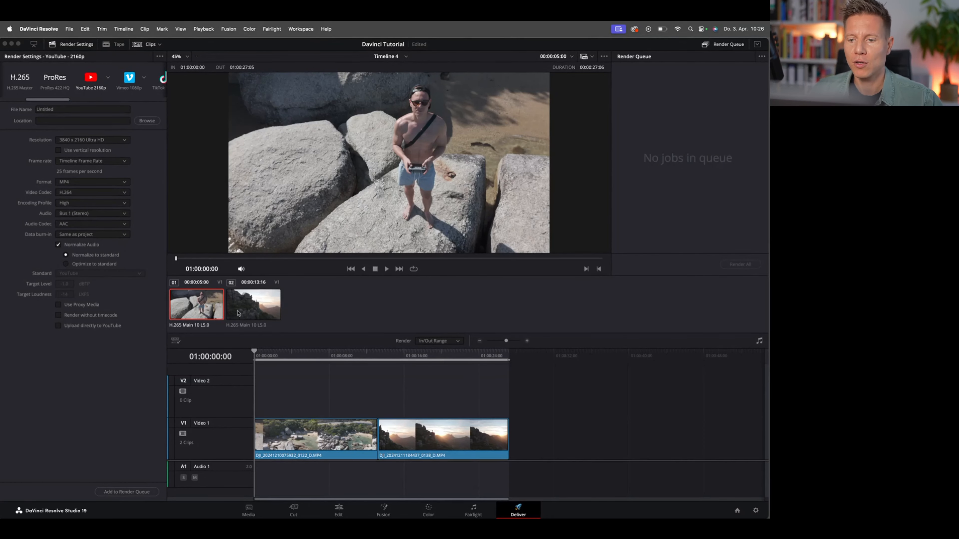
# Set the render destination to the Movies folder with the file name Timeline 4
pyautogui.click(71, 110)
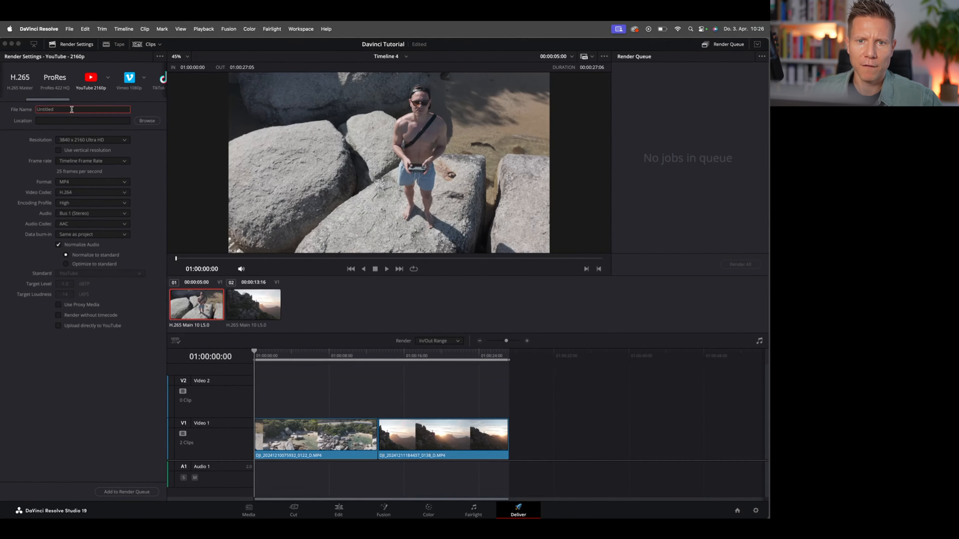
pyautogui.click(146, 120)
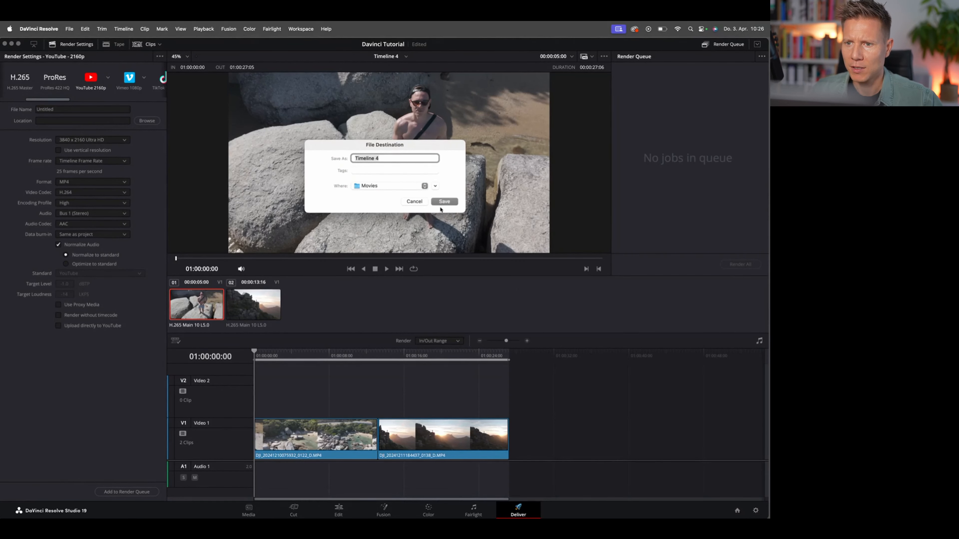
pyautogui.click(444, 202)
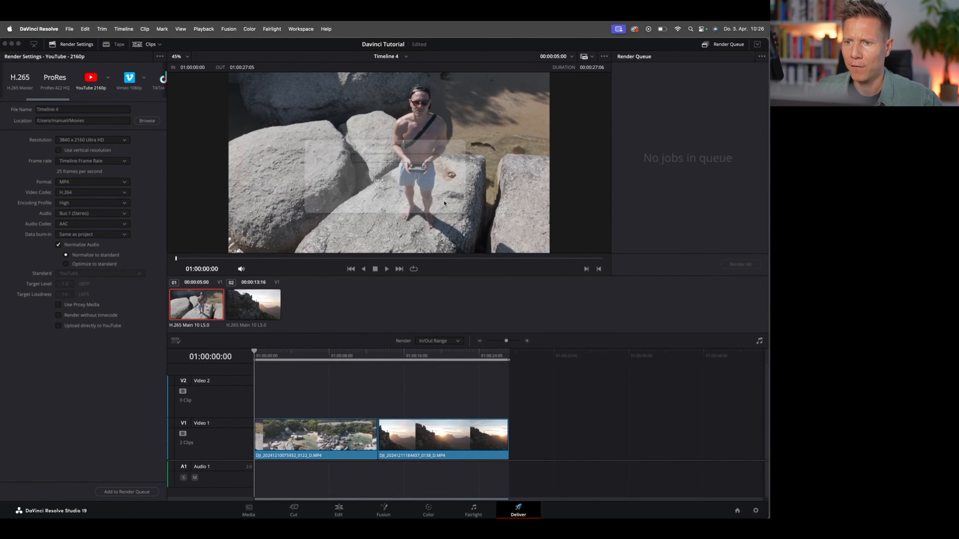
# Add Timeline 4 to the render queue and start rendering the queued job
pyautogui.click(111, 492)
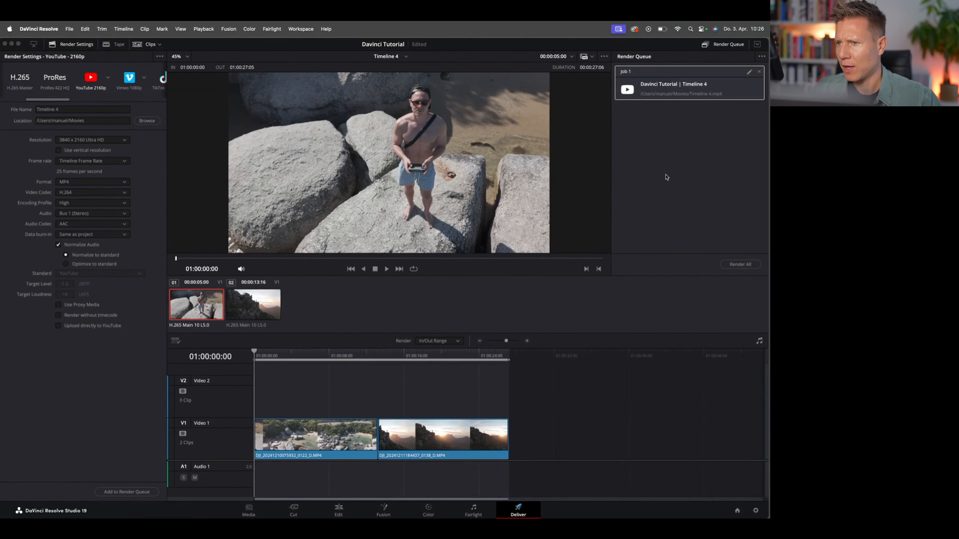
pyautogui.click(744, 266)
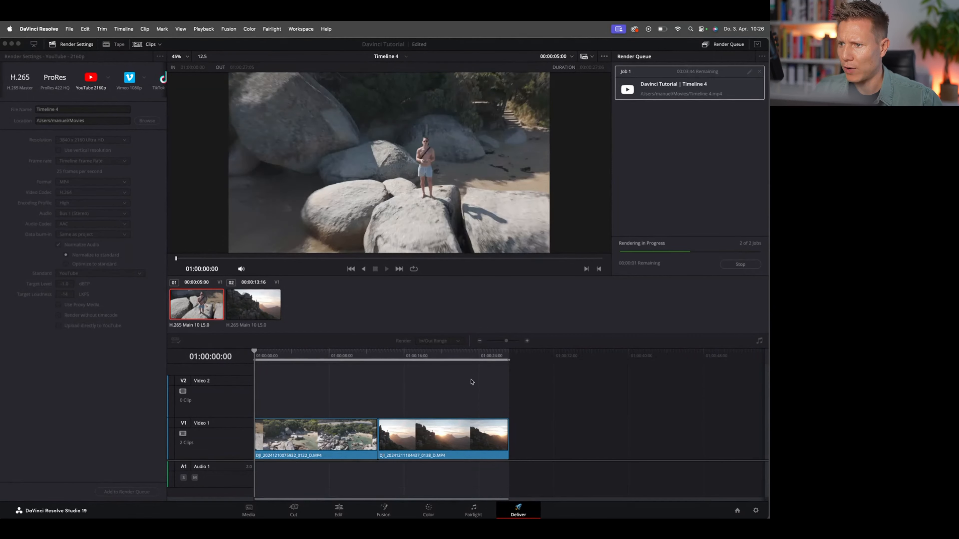